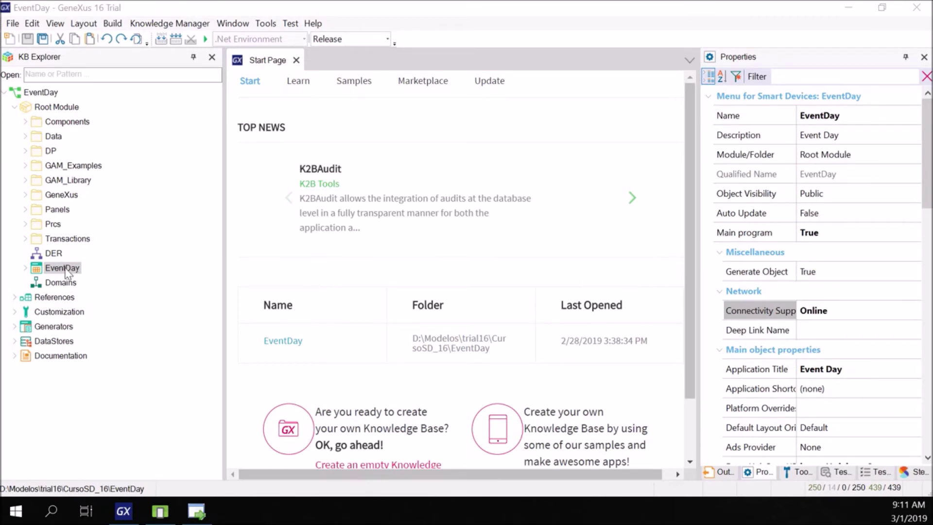
click(32, 95)
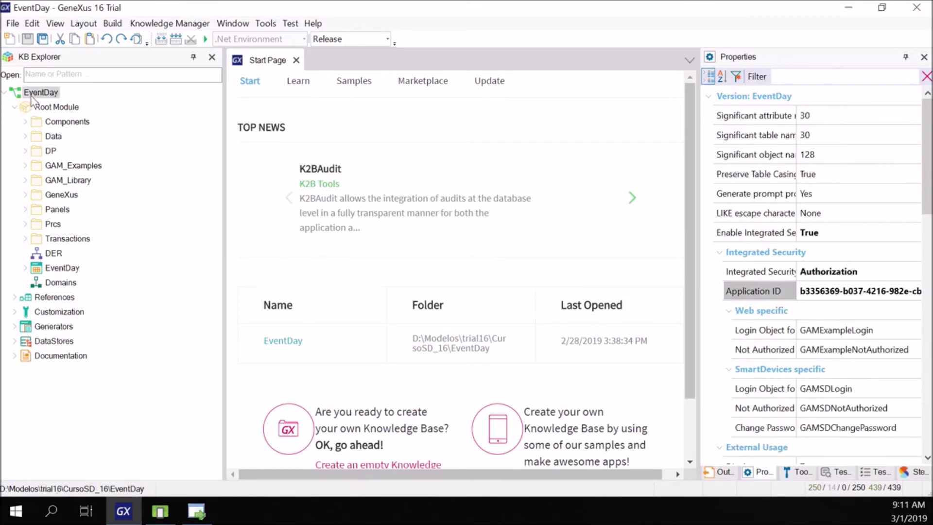
click(753, 278)
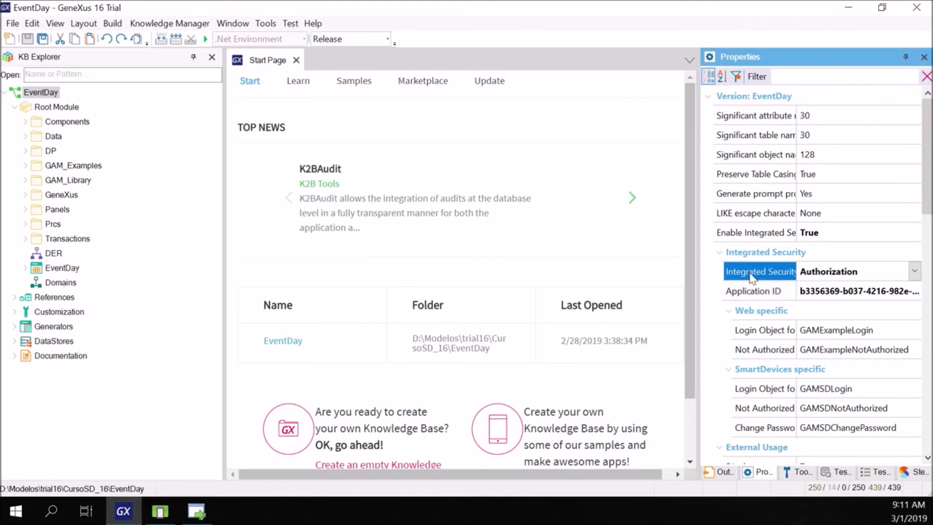
drag(699, 275, 574, 276)
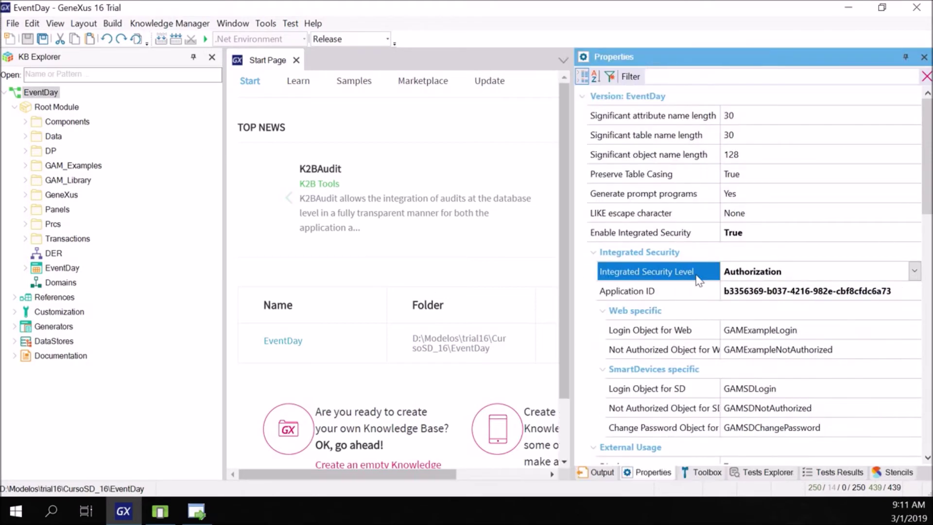
click(914, 272)
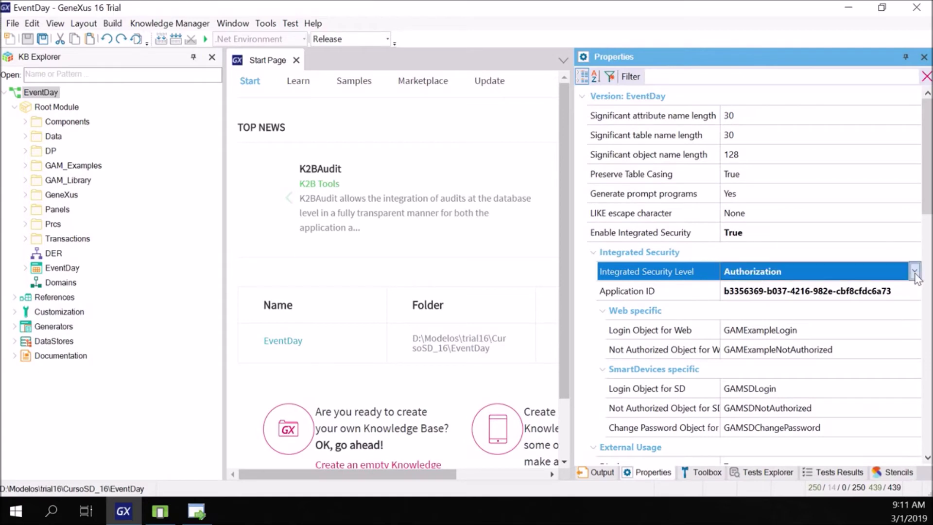
click(766, 336)
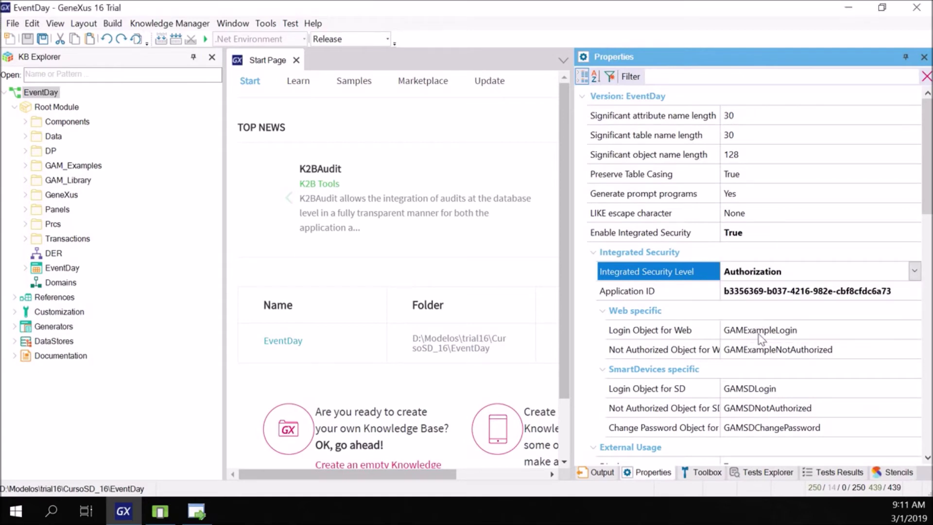
drag(571, 273, 699, 272)
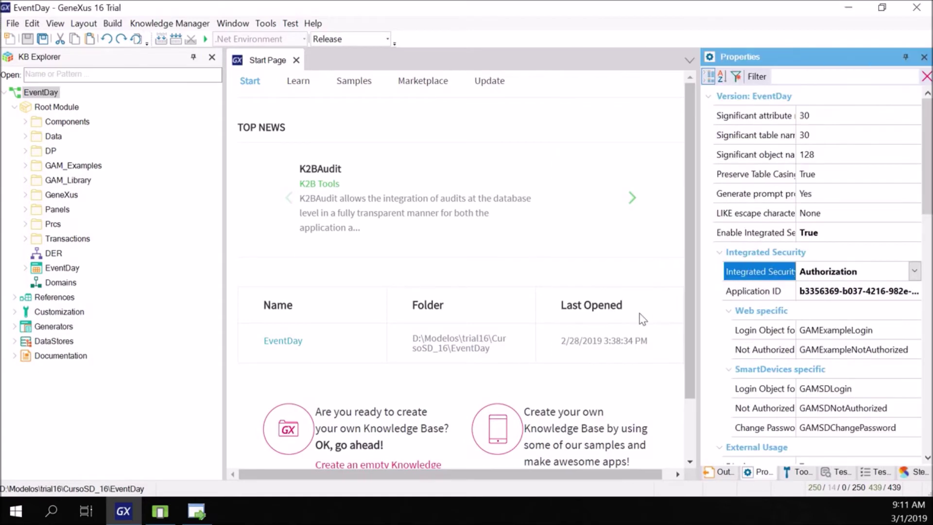
click(70, 271)
click(785, 313)
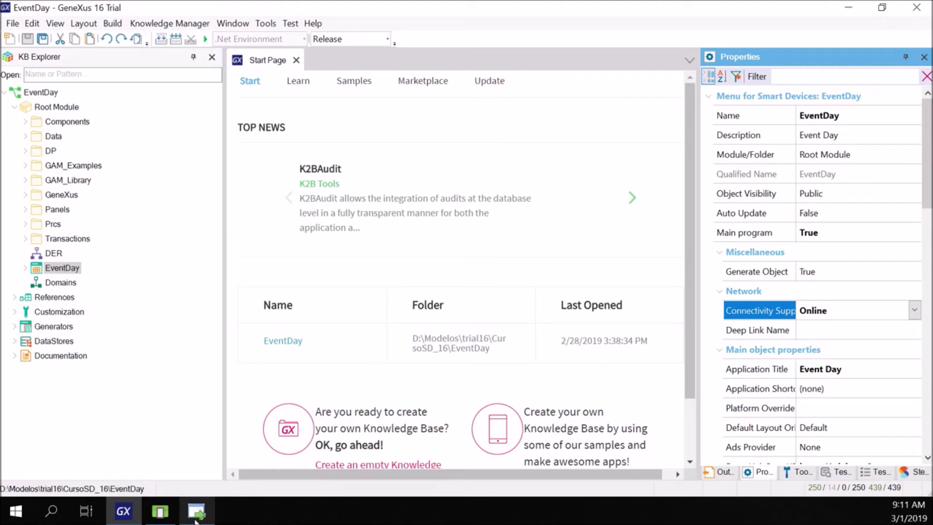
mouse_move(195, 520)
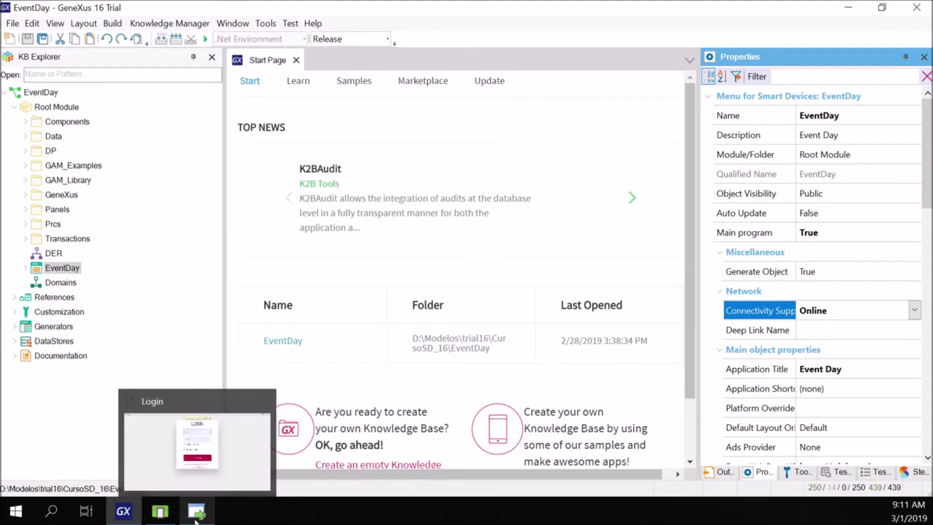
- Sign in to GeneXus Access Manager as administrator and open the Roles list
click(195, 520)
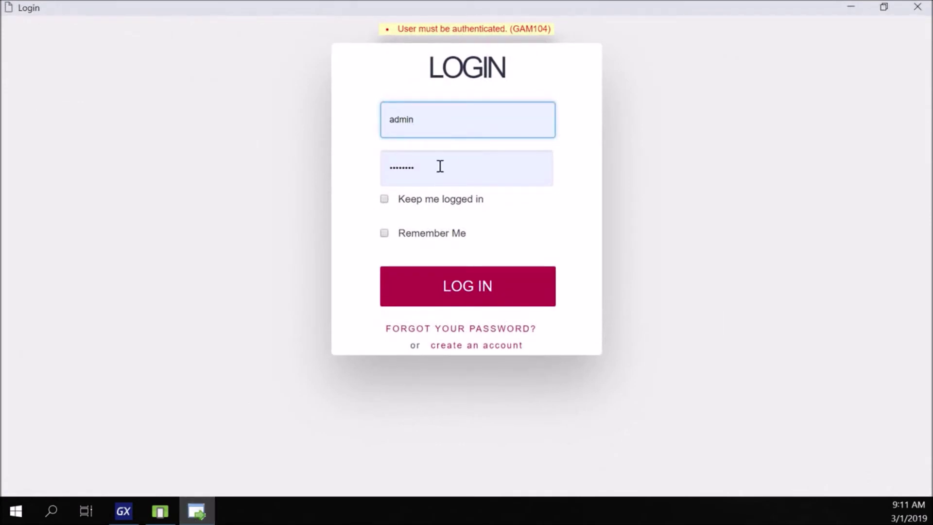
click(440, 290)
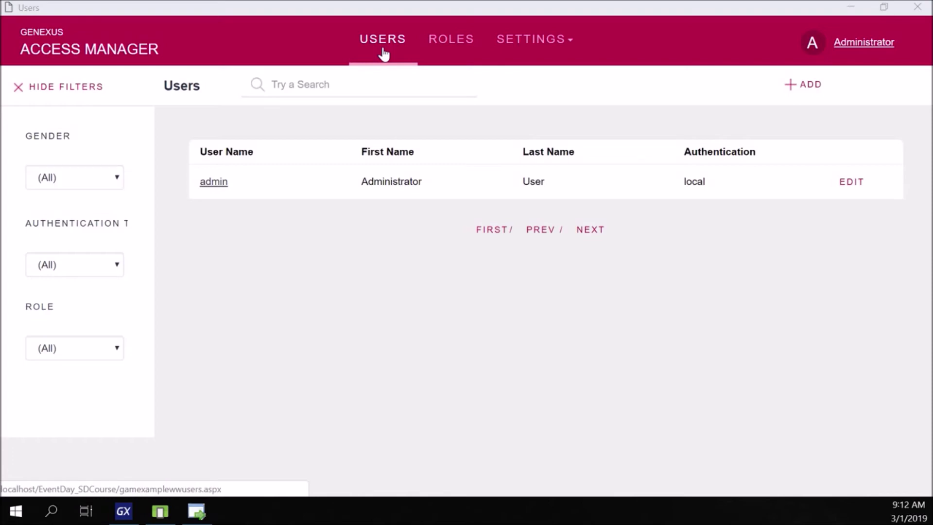
click(453, 50)
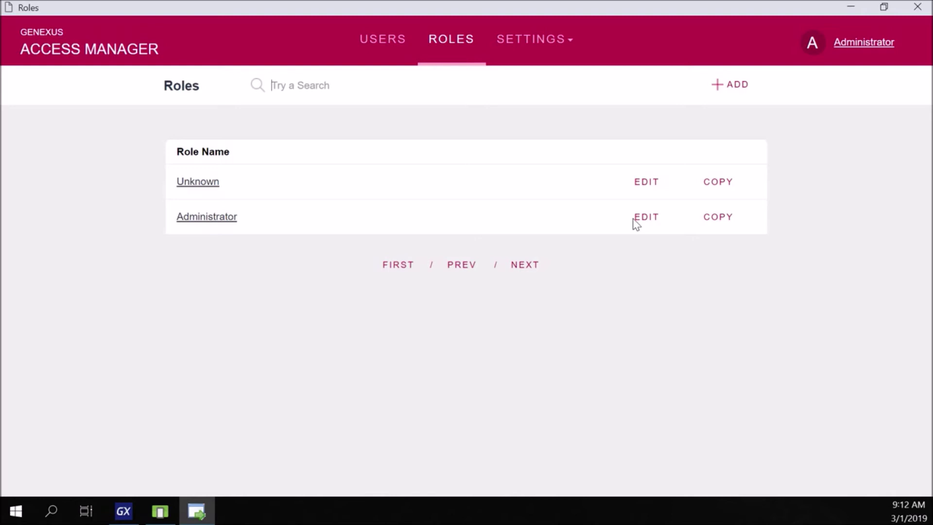
- Open the Applications list from the Settings menu
click(513, 45)
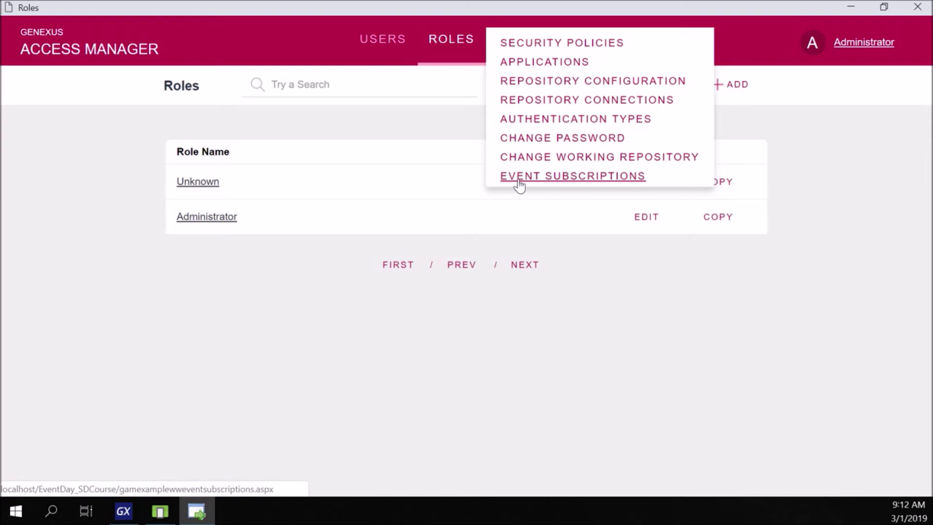
click(557, 63)
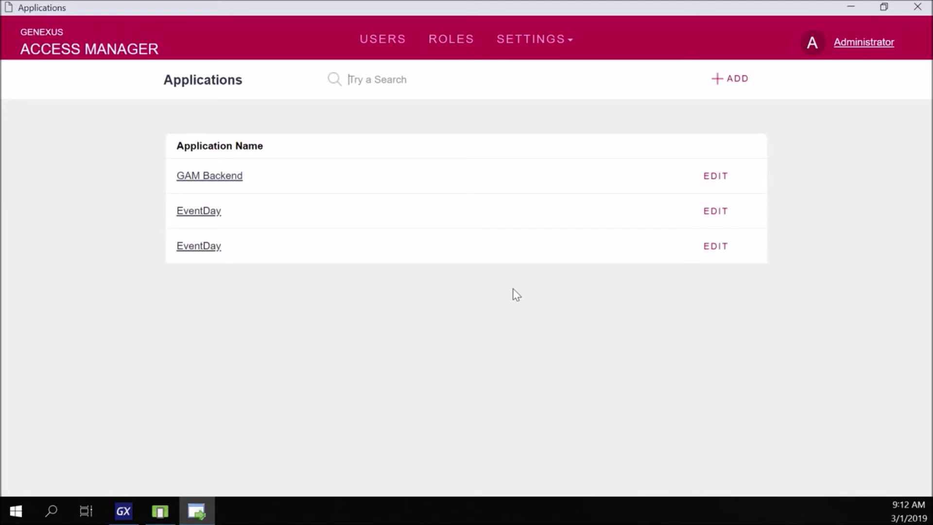
- Open the Authentication Types list from the Settings menu
click(529, 41)
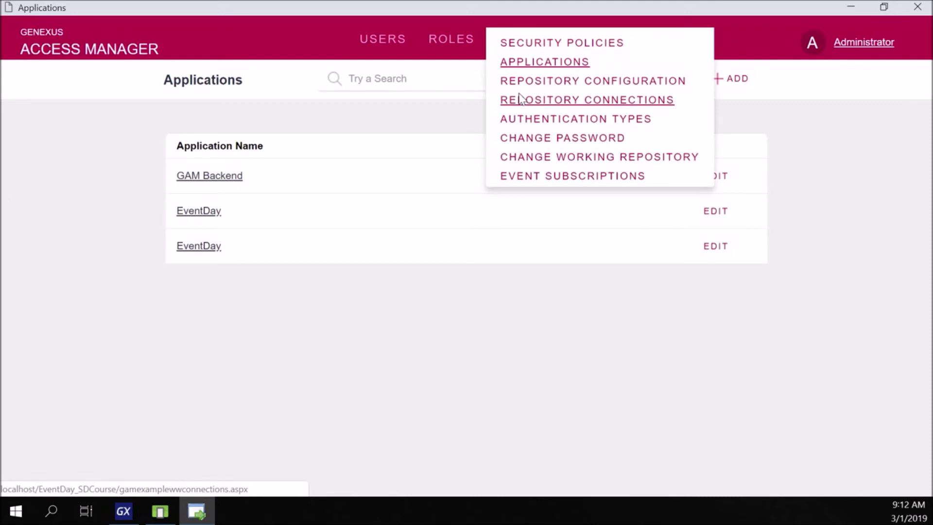
click(525, 120)
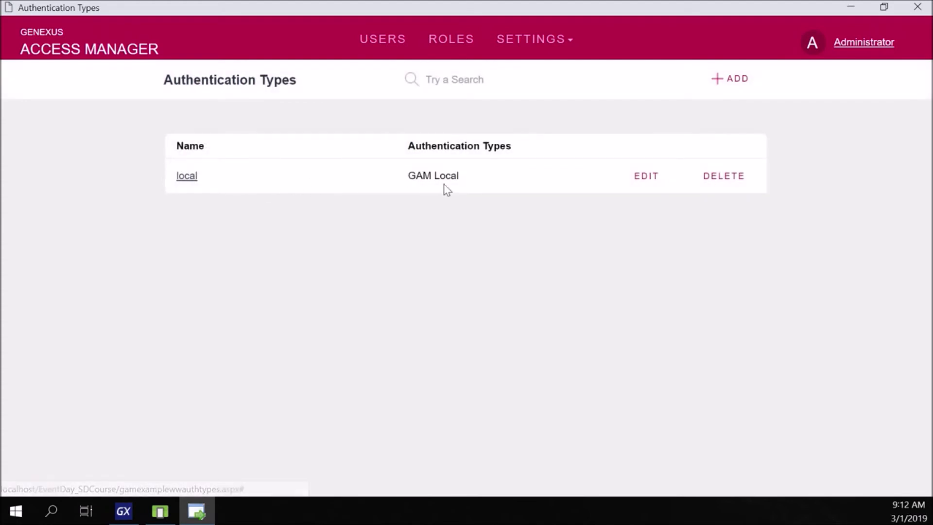
click(731, 80)
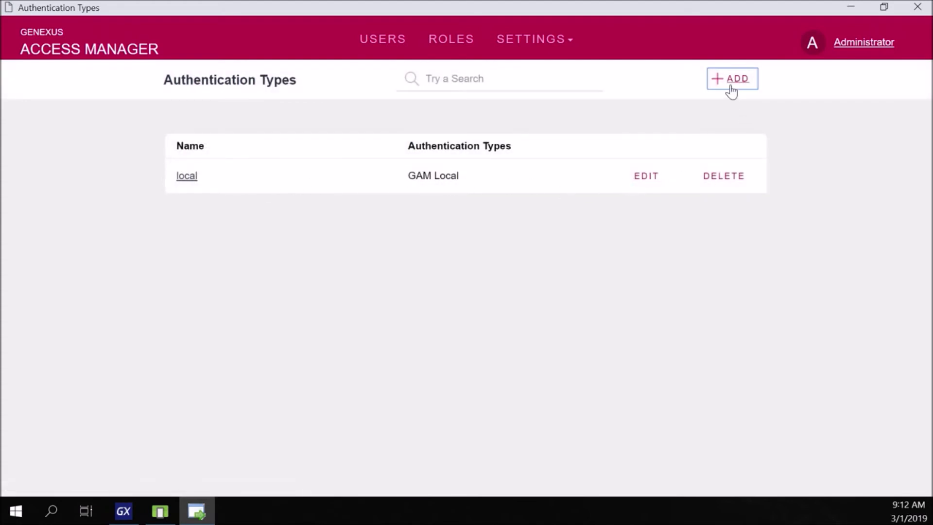
click(732, 92)
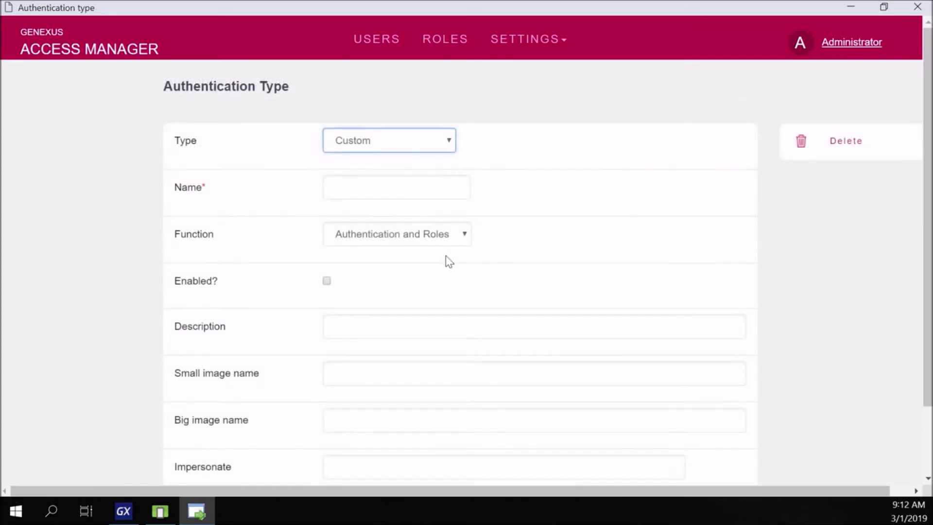
click(377, 142)
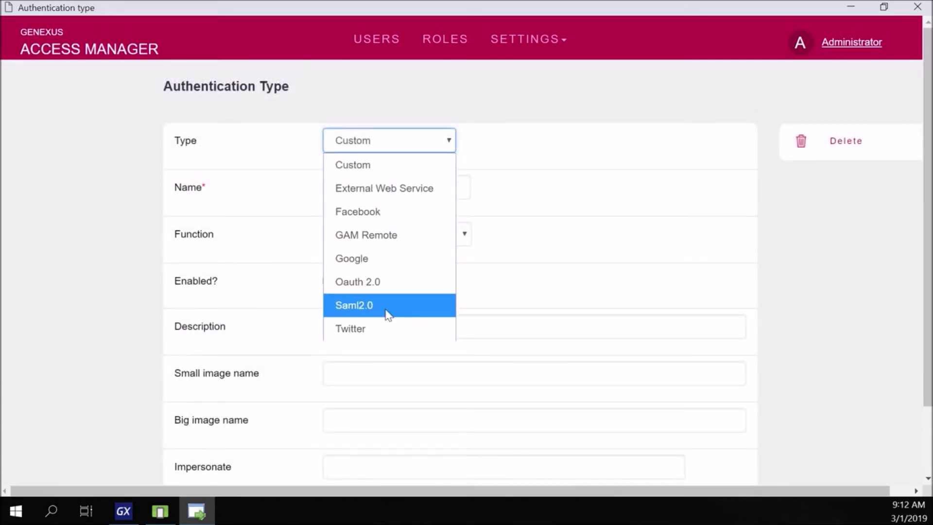
click(492, 151)
scroll(360, 146, down, 3)
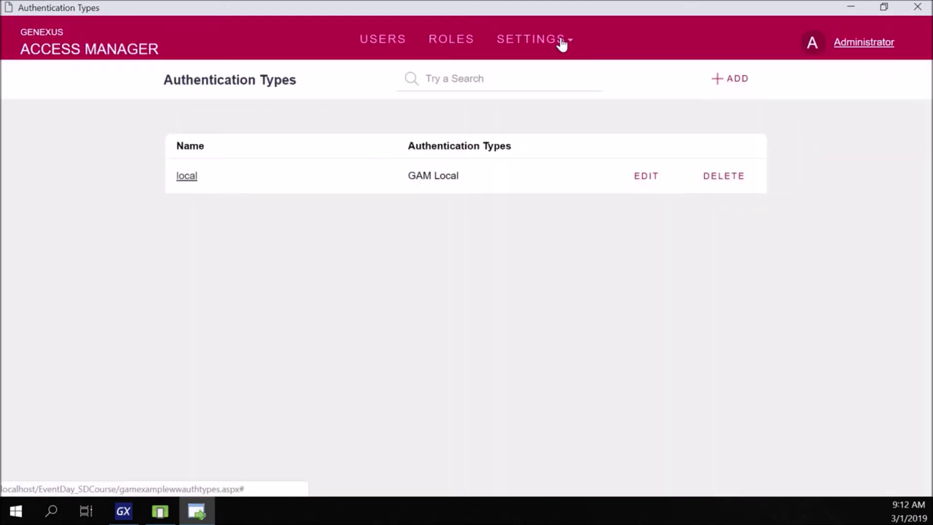
click(563, 41)
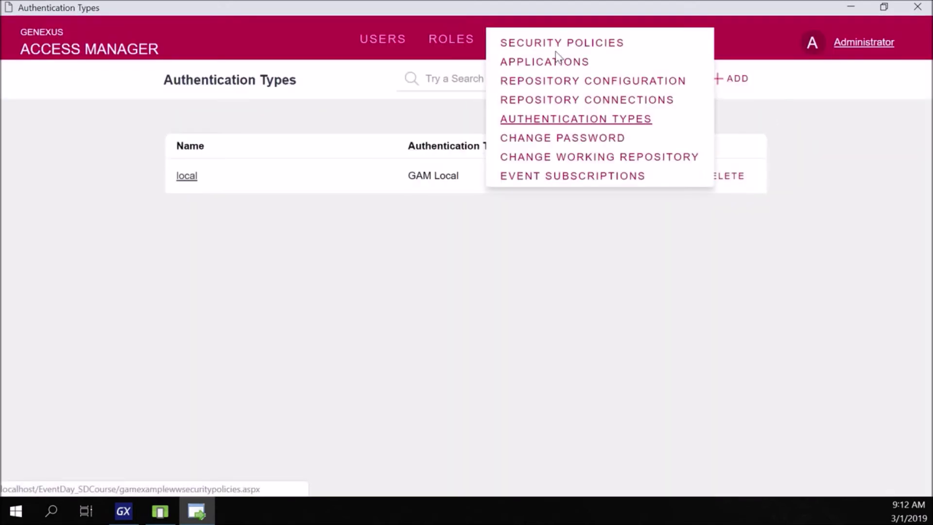
- Review the default security policy's token expiry, password change period and minimum password length
click(556, 43)
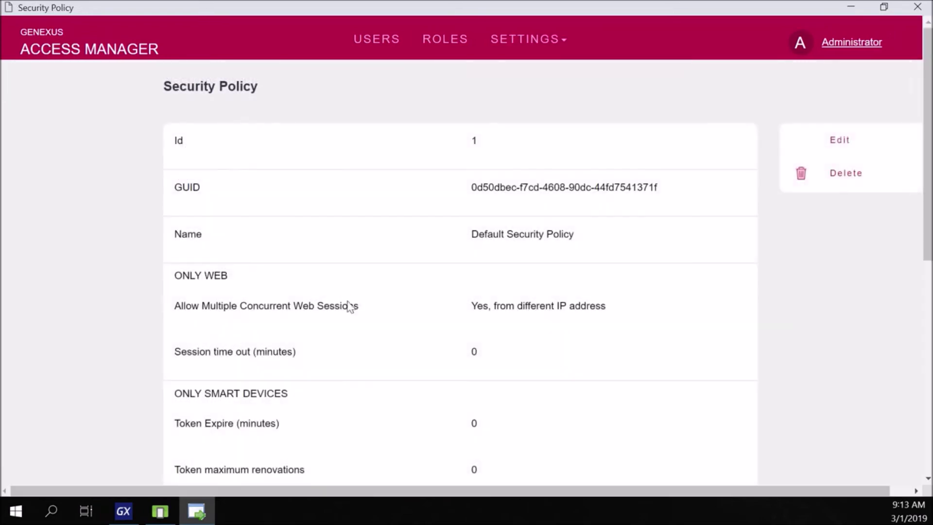
scroll(324, 452, down, 2)
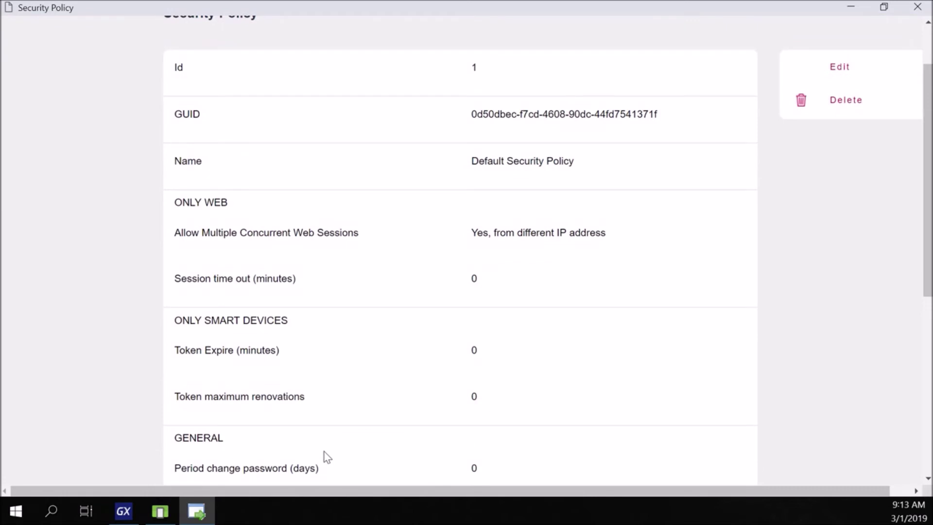
scroll(327, 457, down, 2)
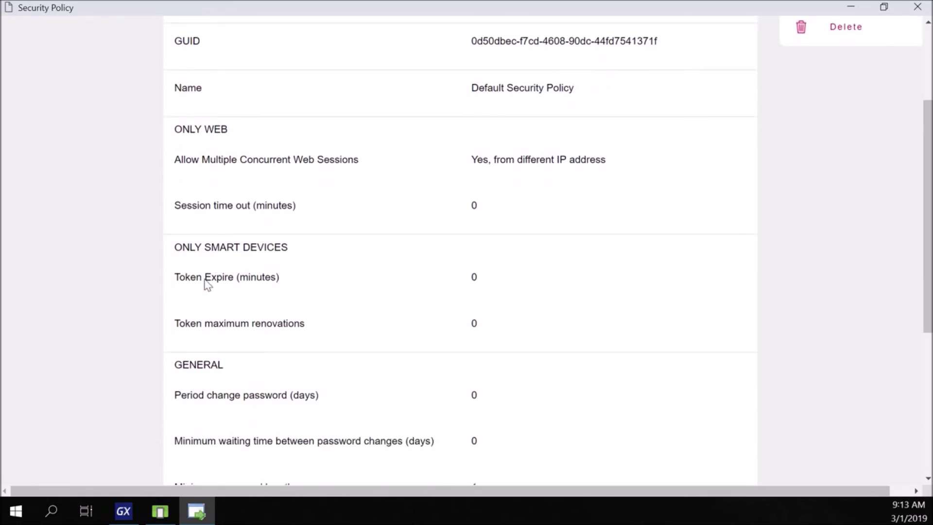
drag(203, 280, 275, 285)
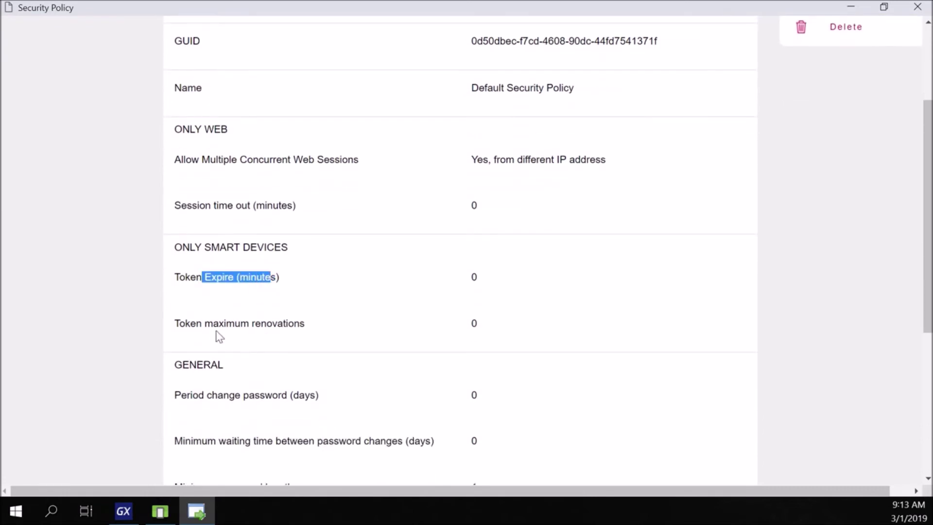
scroll(284, 412, down, 3)
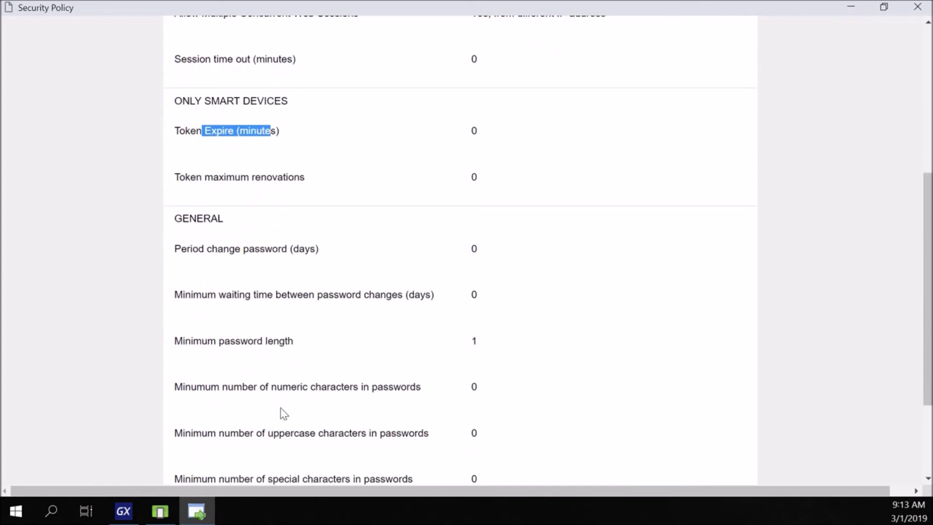
drag(199, 251, 299, 253)
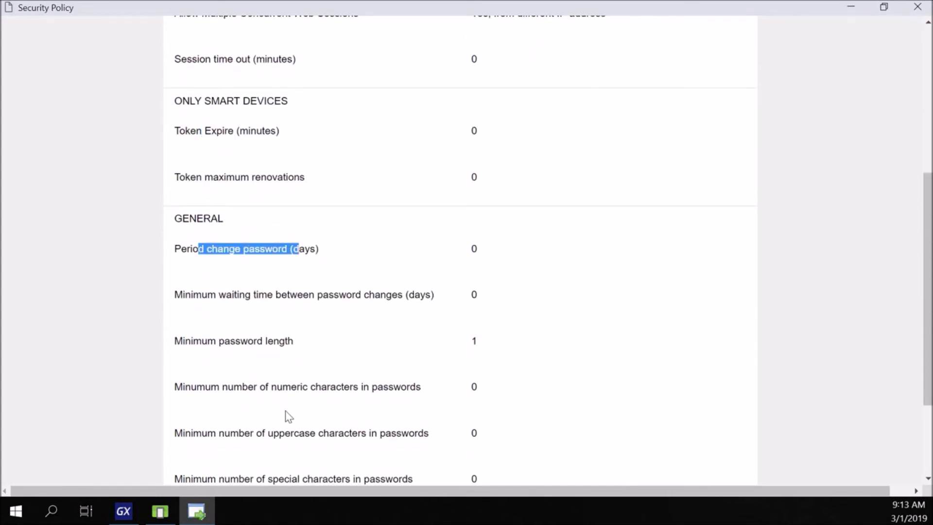
drag(186, 342, 294, 345)
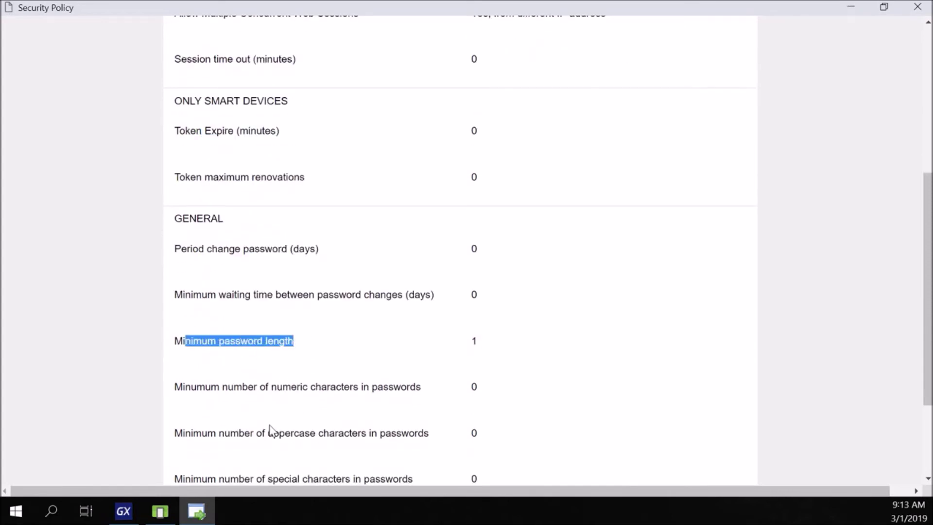
- Leave the security policy unchanged and return to the Users list
scroll(258, 432, down, 2)
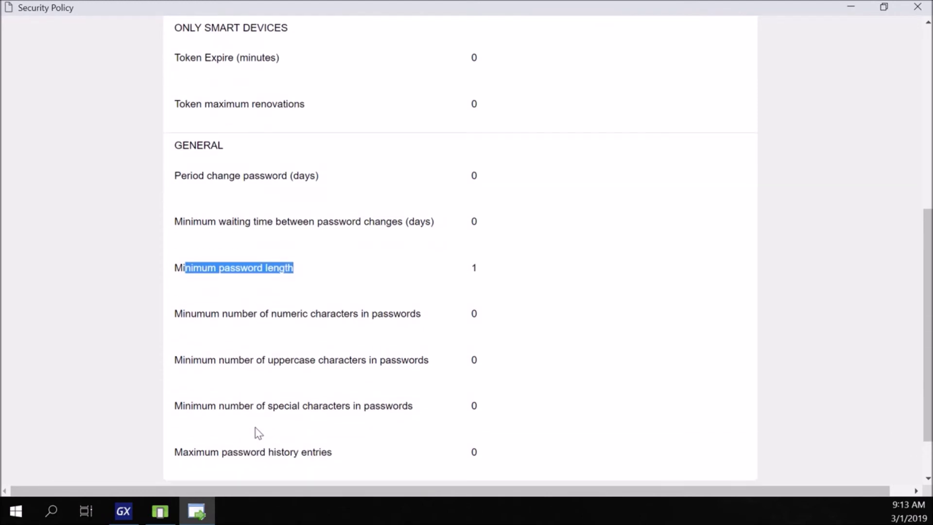
scroll(209, 387, down, 2)
click(453, 466)
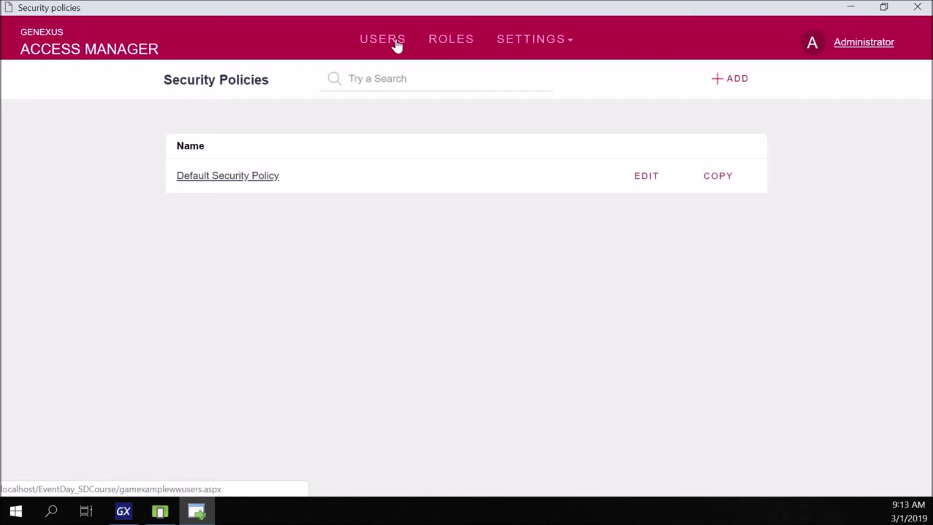
click(398, 46)
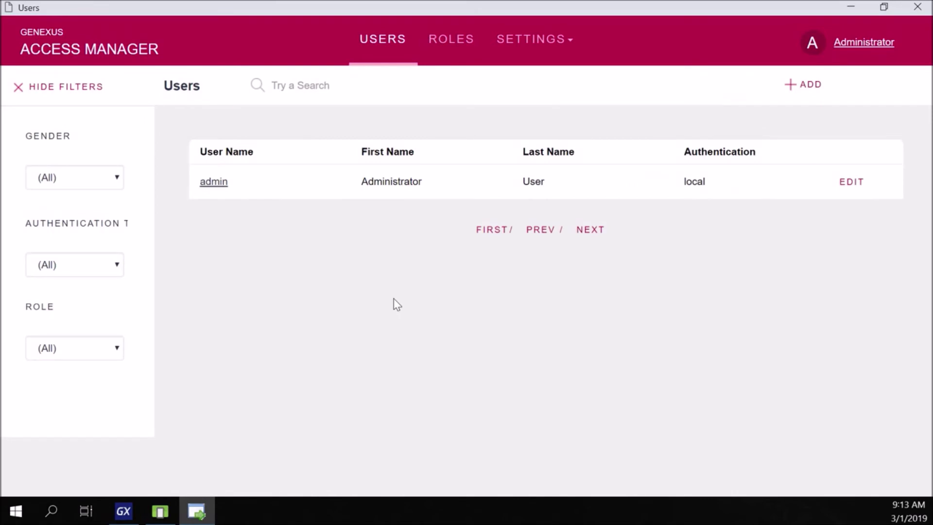
- Start a new user named Training, entering its e-mail address and password twice
click(809, 88)
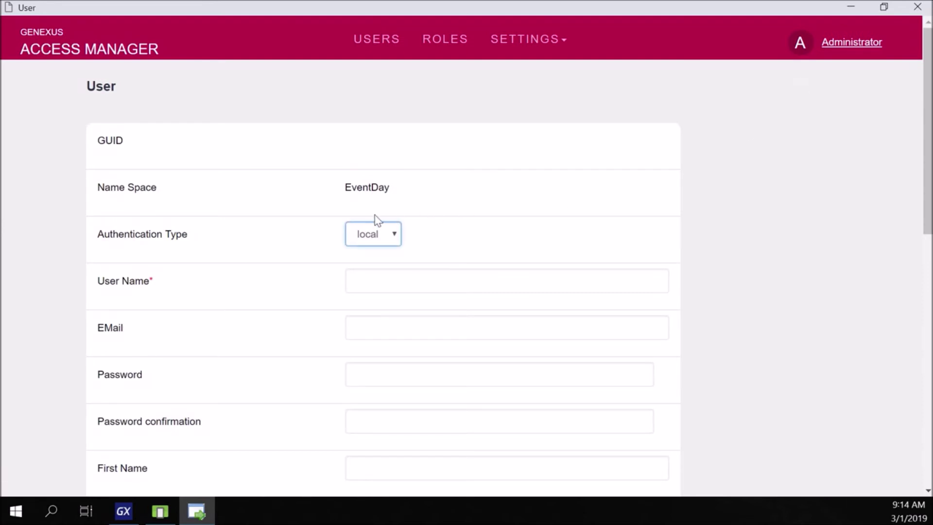
click(387, 277)
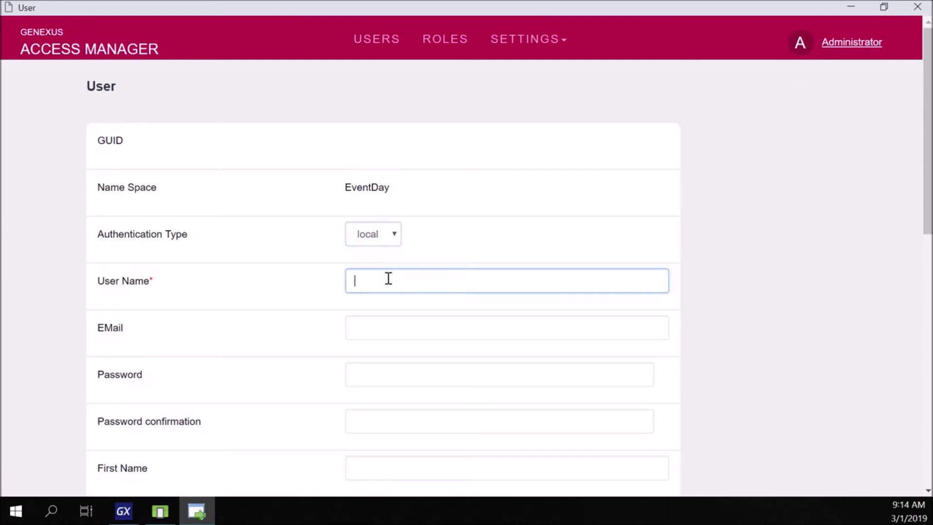
text(Tr)
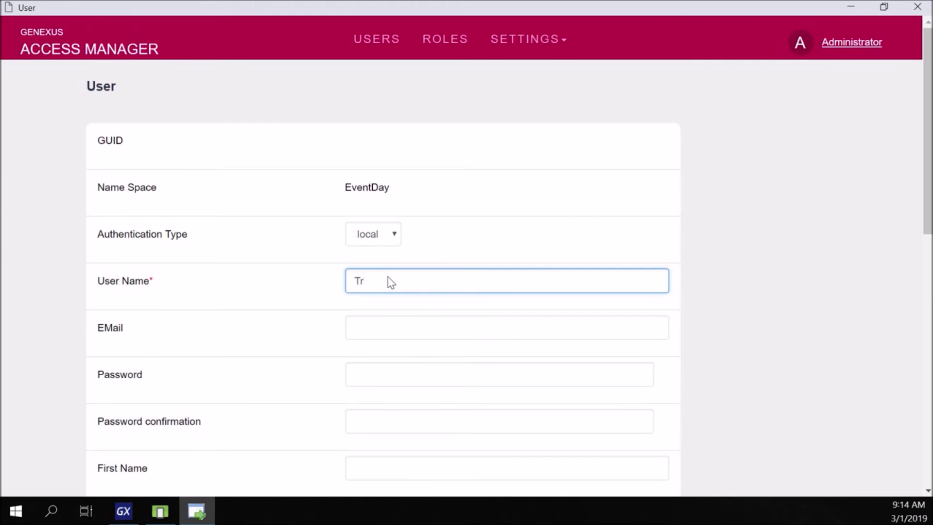
text(aining)
key(Tab)
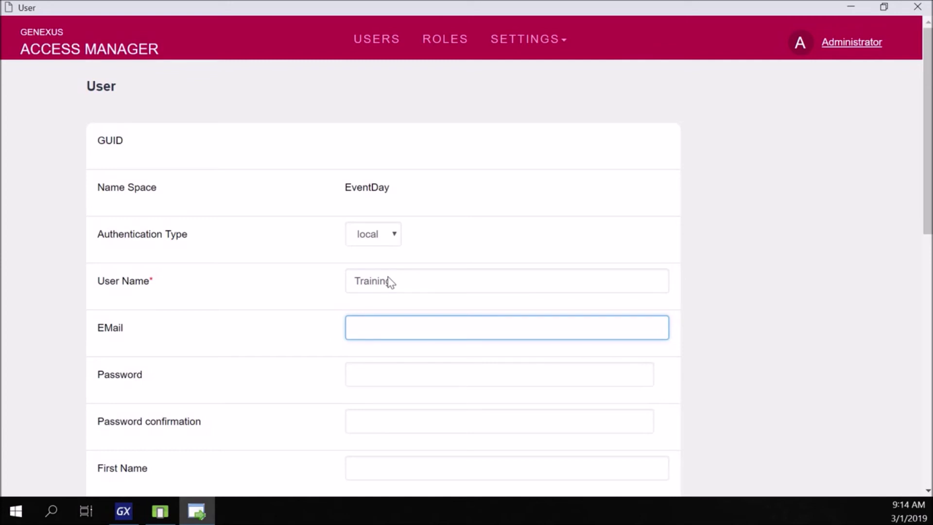
key(Tab)
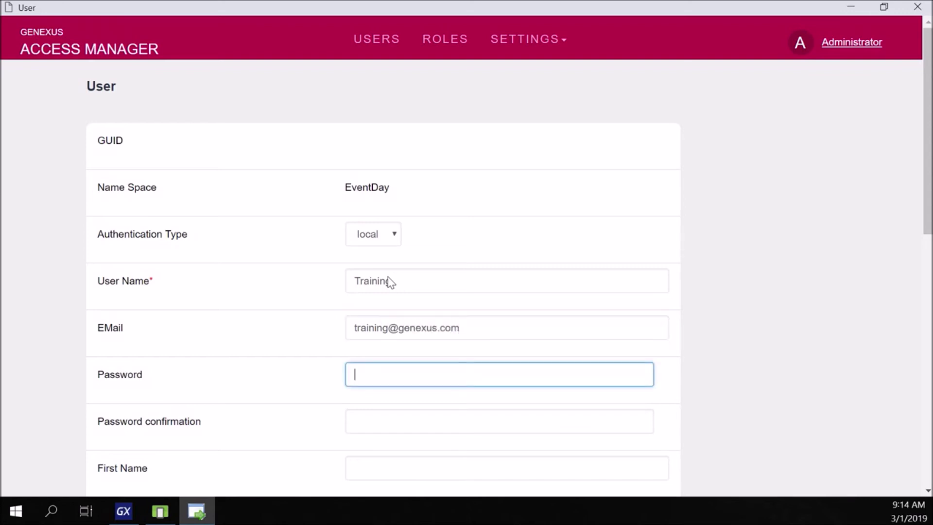
text(12345678)
key(Tab)
text(123456)
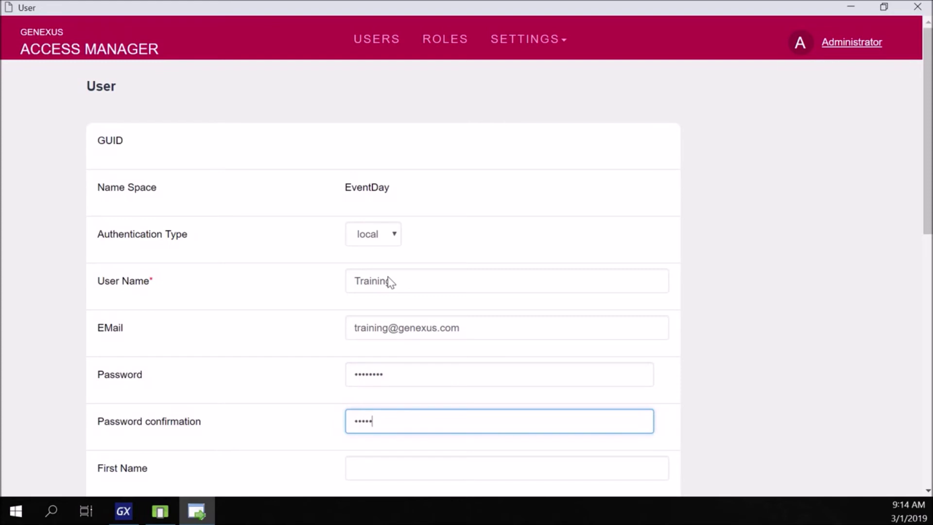
text(78)
- Give the user first name Training, last name GeneXus, the Default Security Policy, and confirm
key(Tab)
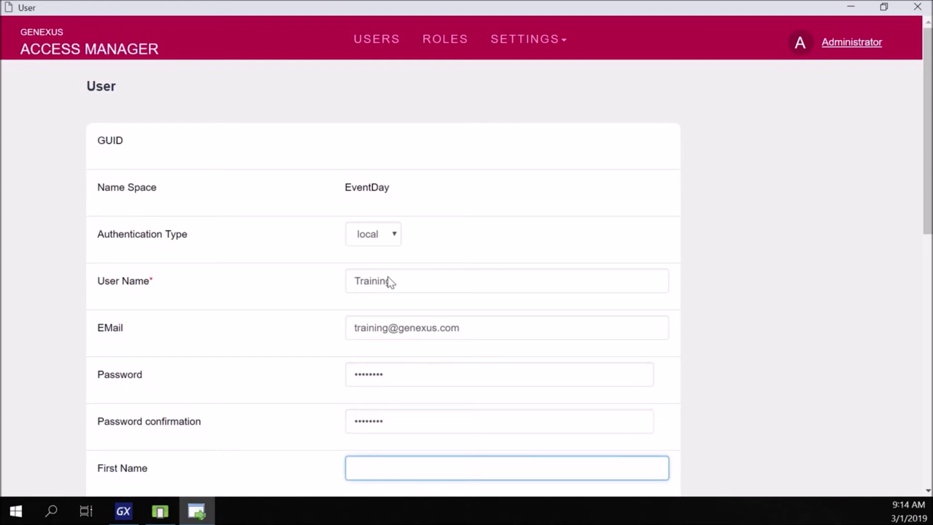
text(Training)
key(Tab)
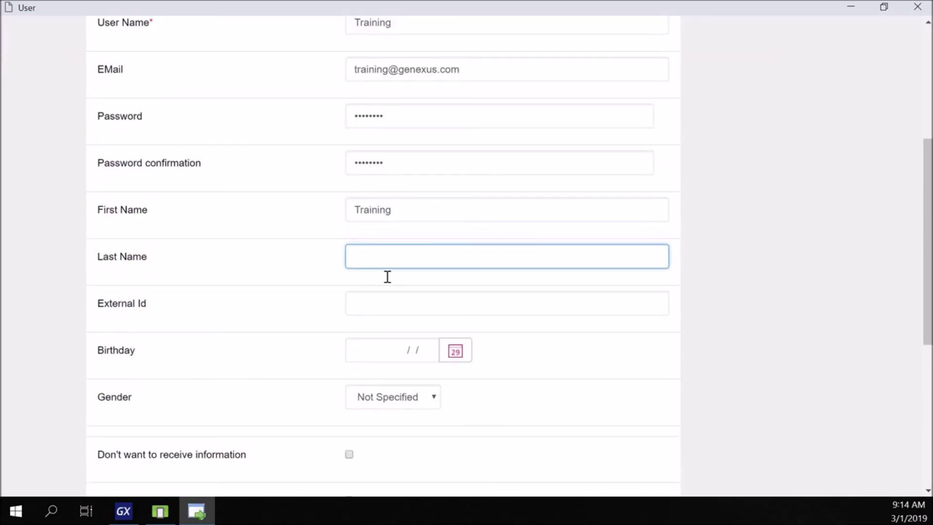
text(GeneXus)
key(Tab)
key(Tab)
key(Tab)
key(Tab)
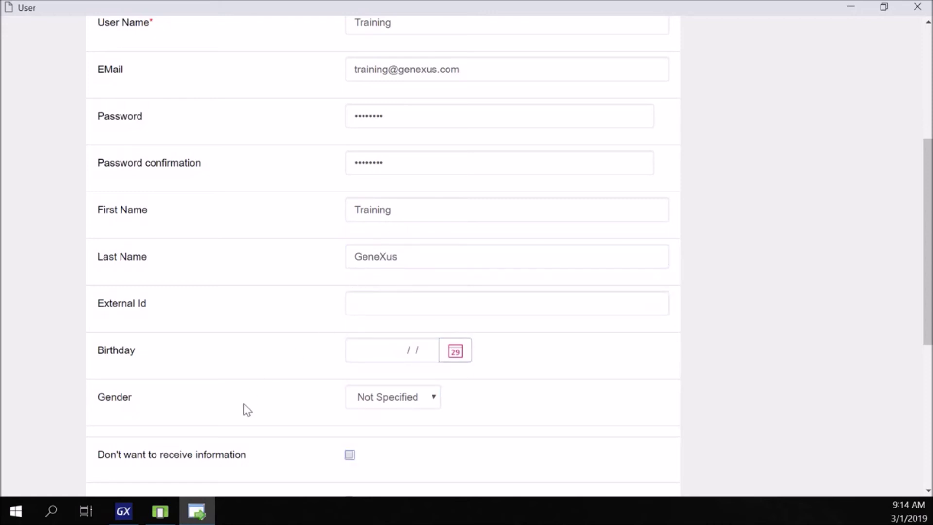
scroll(245, 414, down, 4)
scroll(246, 416, down, 2)
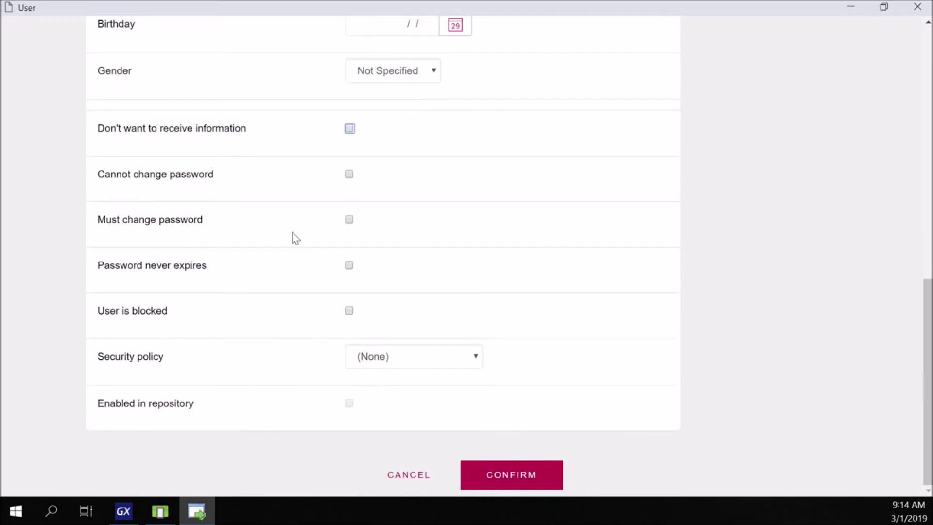
click(393, 360)
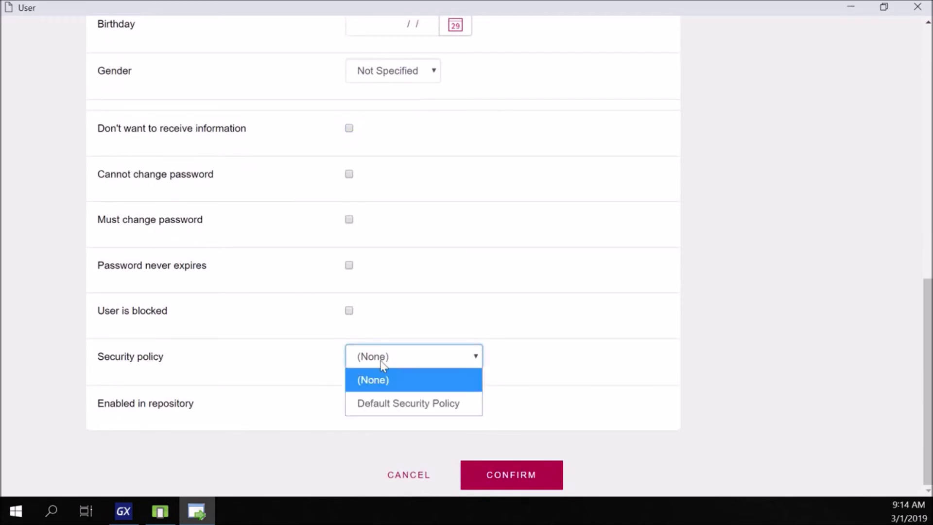
click(398, 410)
click(510, 489)
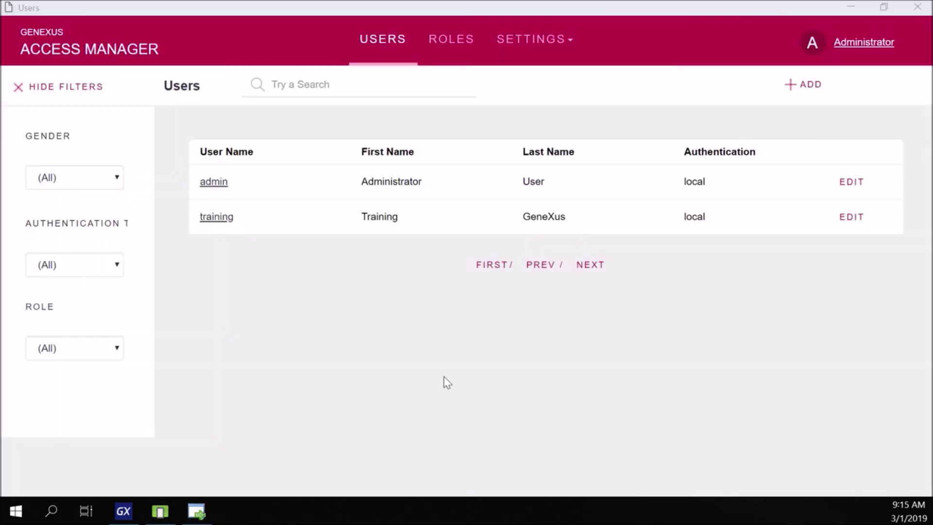
- Log in to the EventDay app in the emulator as user training
click(197, 512)
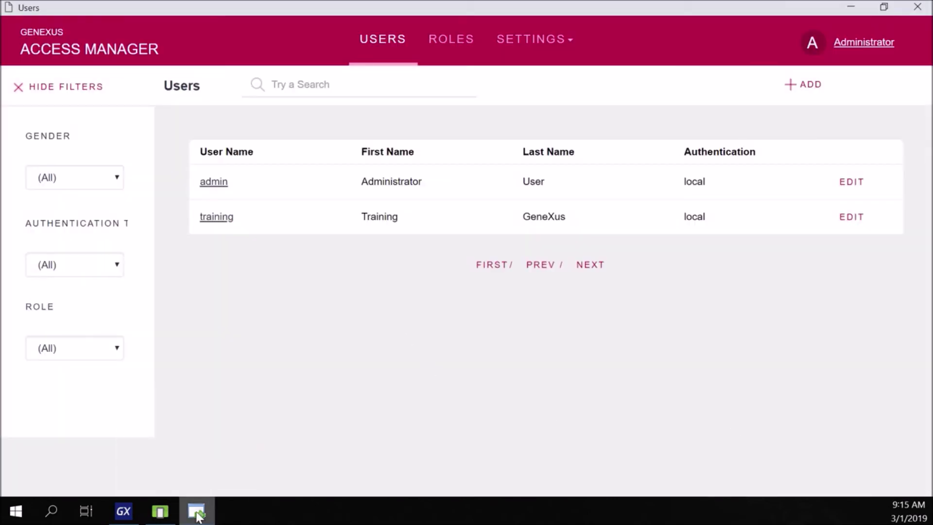
click(168, 513)
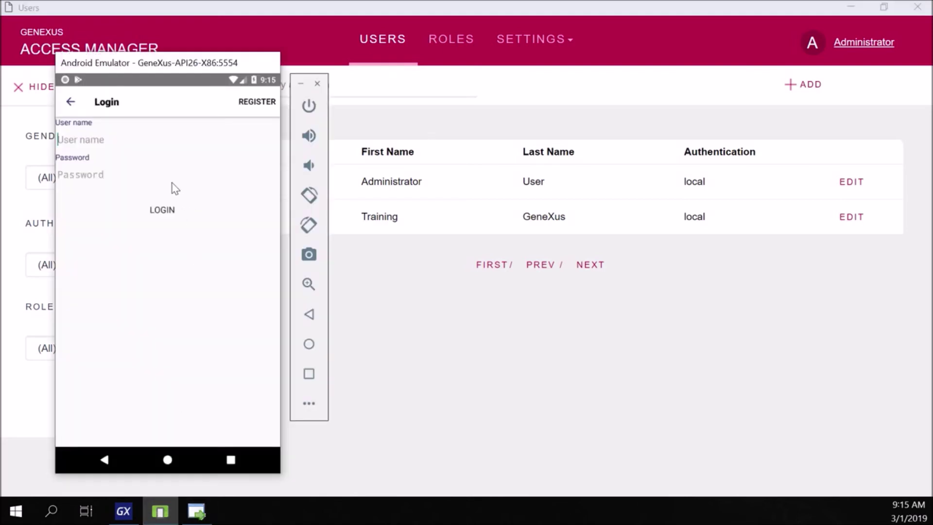
click(91, 146)
text(training)
key(Tab)
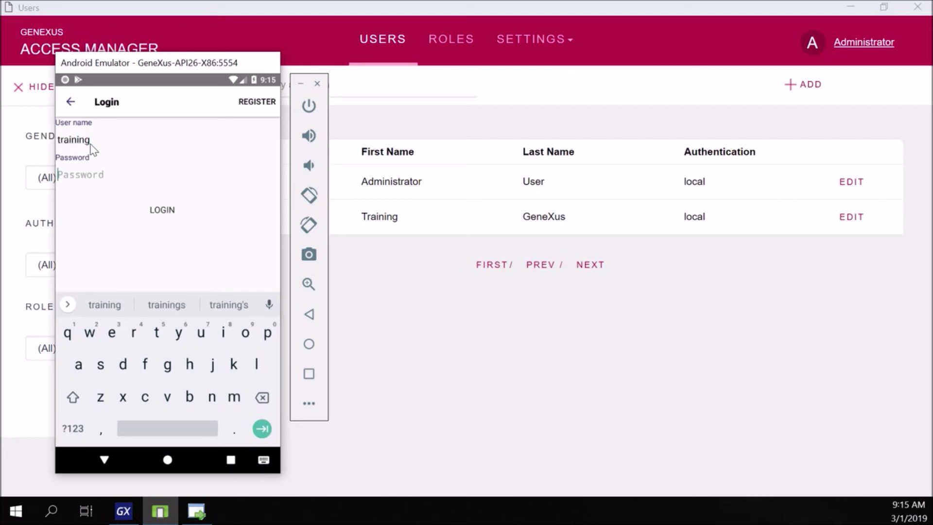
text(training)
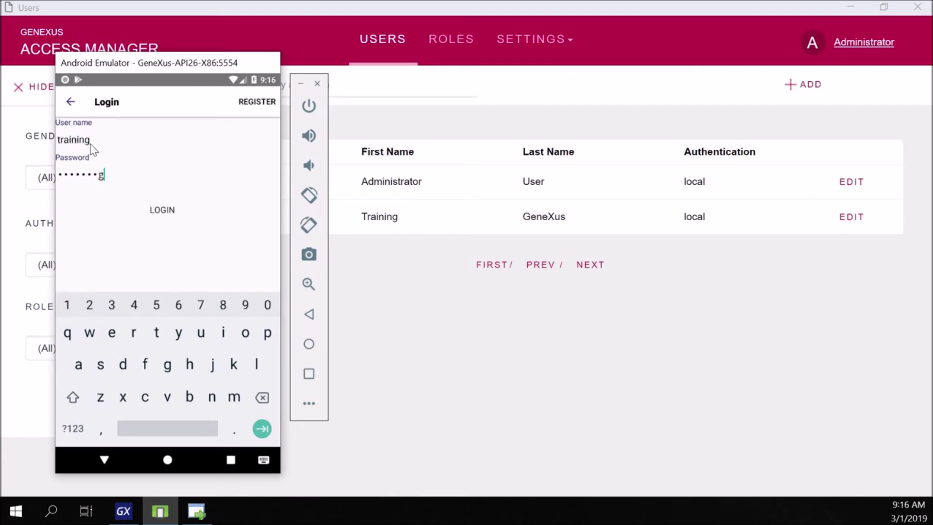
click(163, 210)
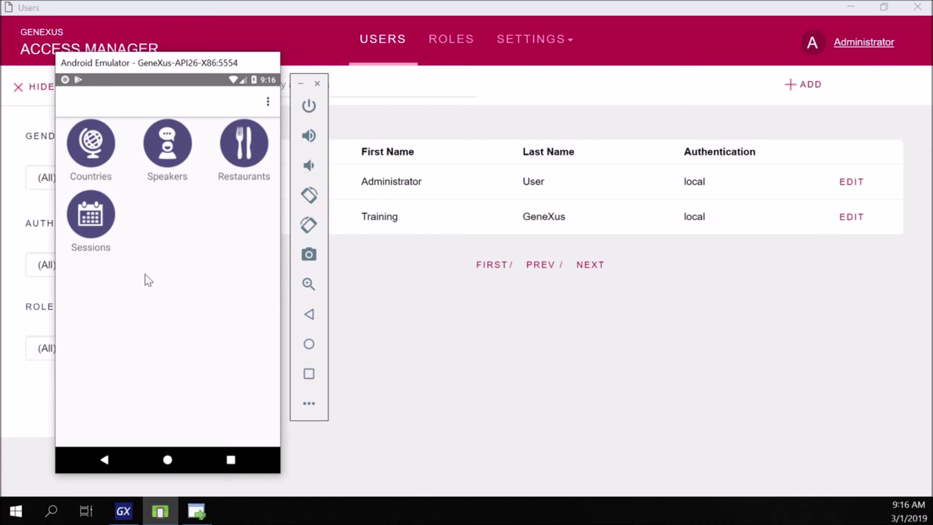
- Try the Speakers and Countries screens, both refused as not authorized, then return to Access Manager
click(171, 167)
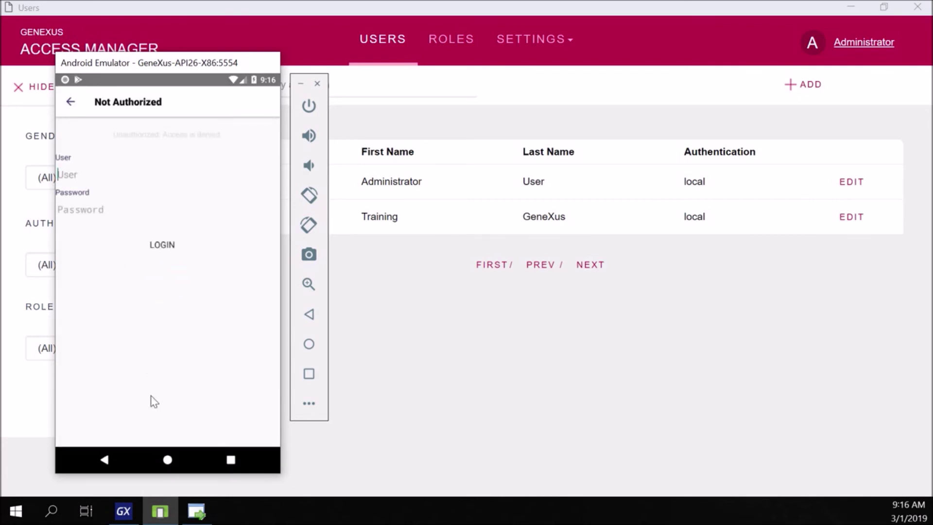
click(72, 103)
click(72, 103)
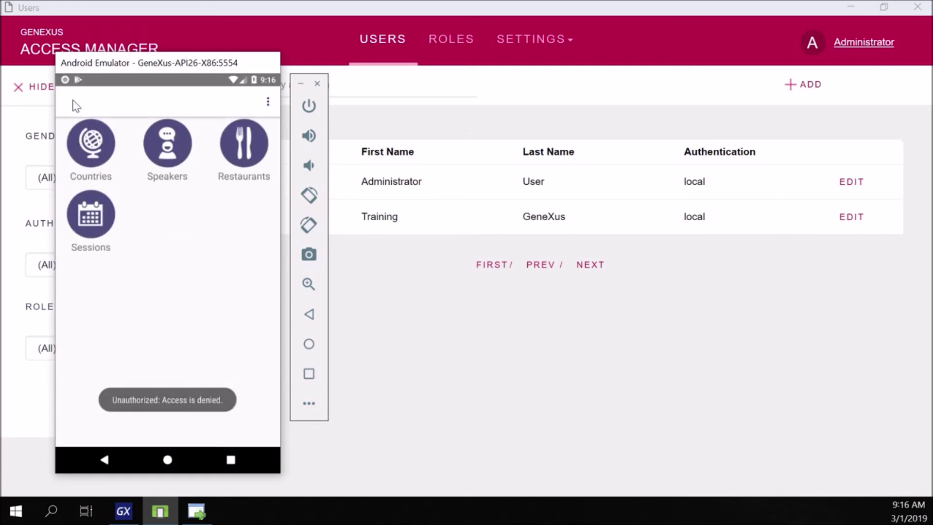
click(96, 167)
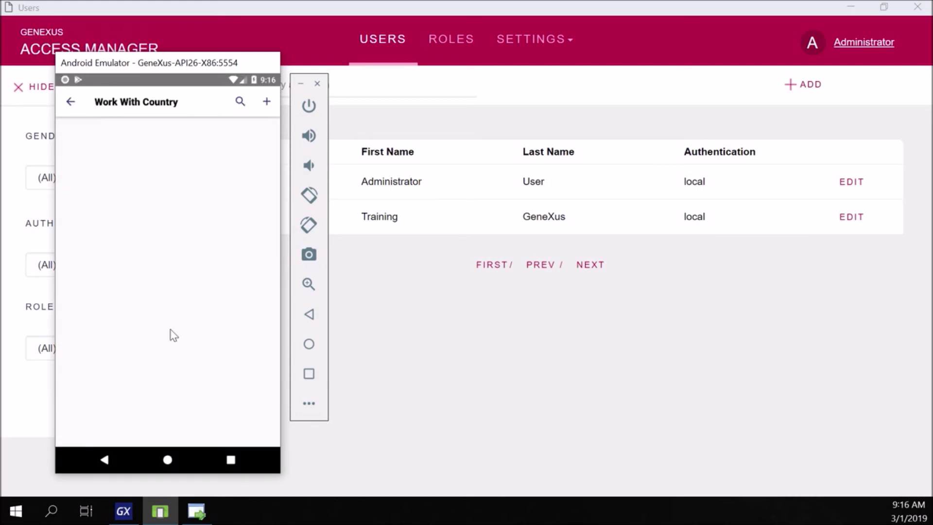
click(72, 103)
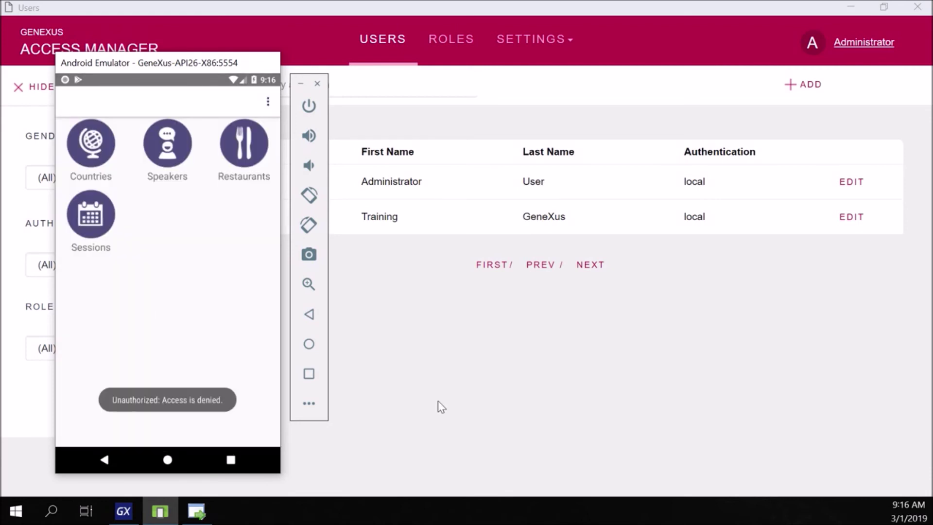
click(439, 407)
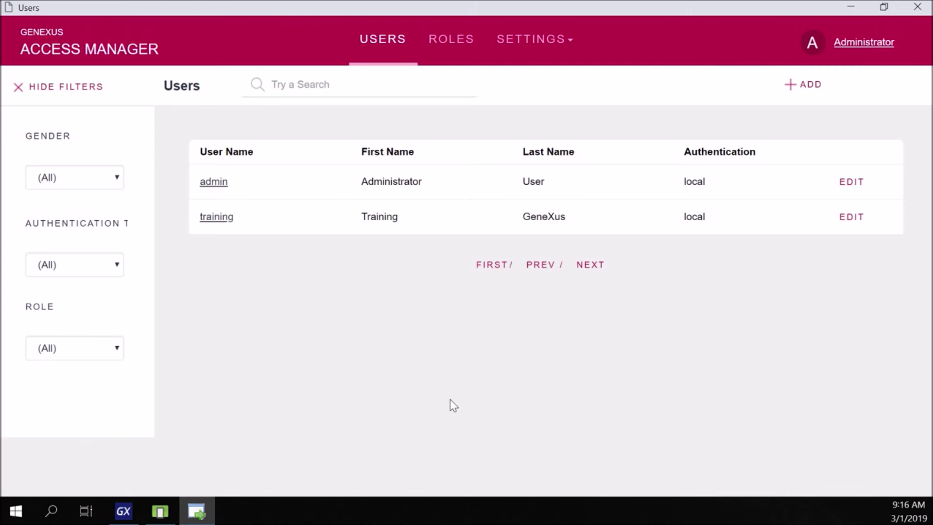
- Create role SD with description 'SD User' and the Default Security Policy
click(435, 30)
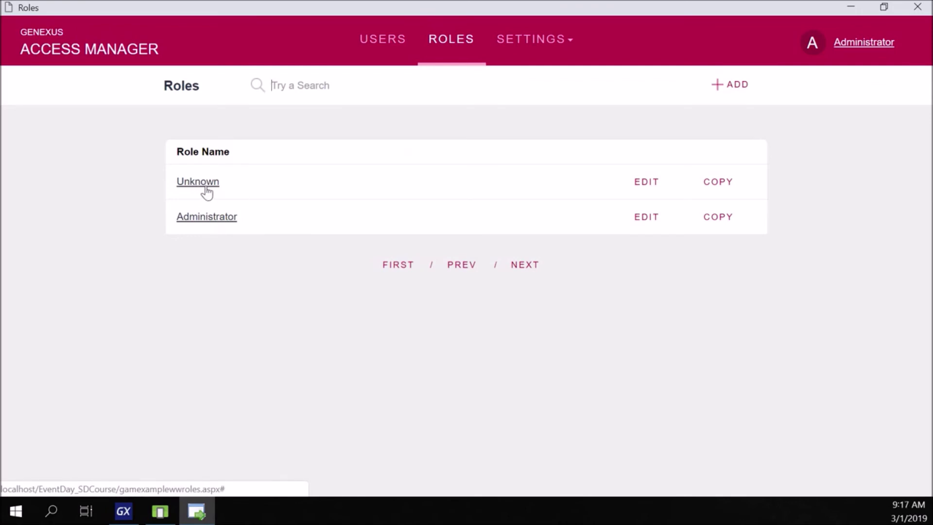
click(730, 90)
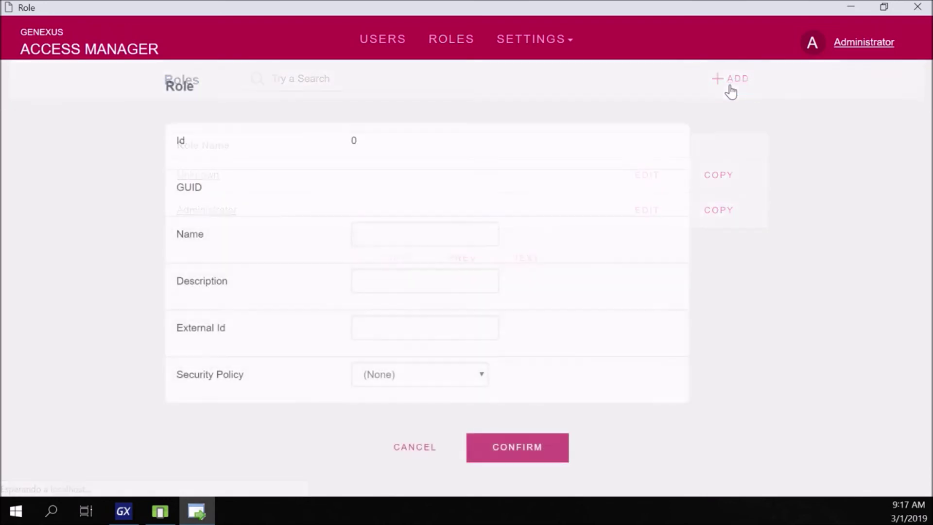
text(SD)
key(Tab)
text(SD User)
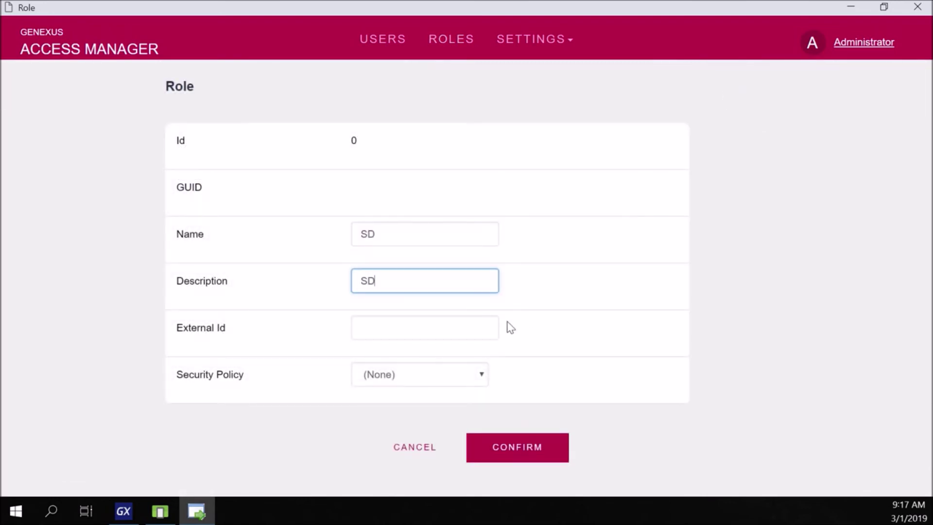
key(Tab)
key(Tab)
click(364, 379)
click(399, 421)
click(502, 451)
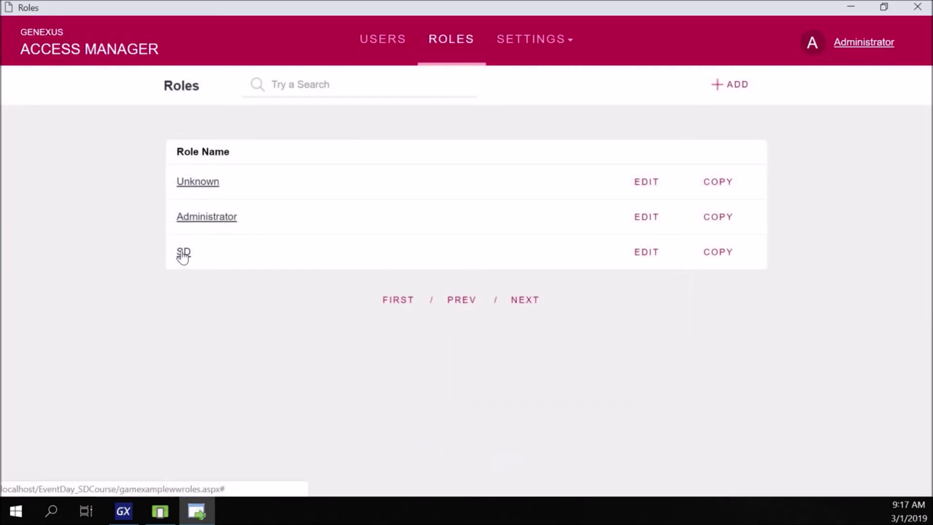
- Open role SD's permissions for the EventDay application and start adding new ones
click(183, 253)
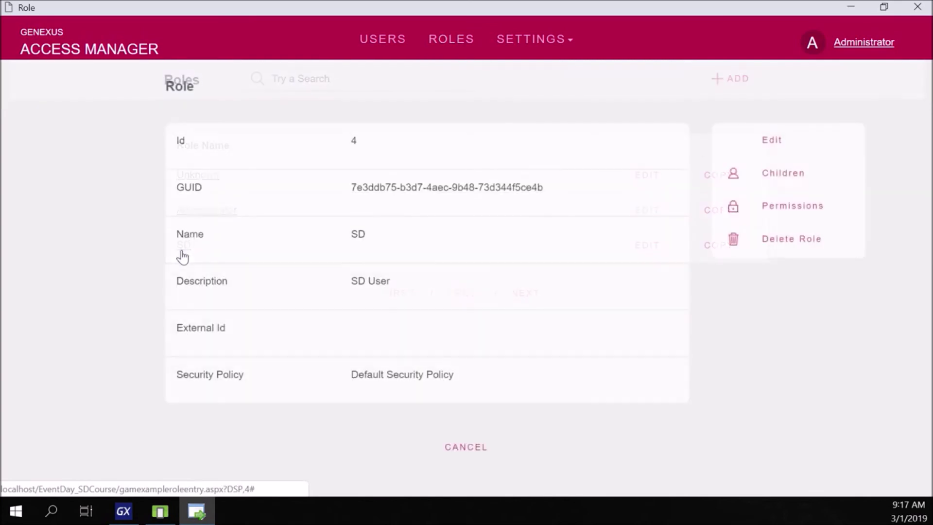
click(788, 214)
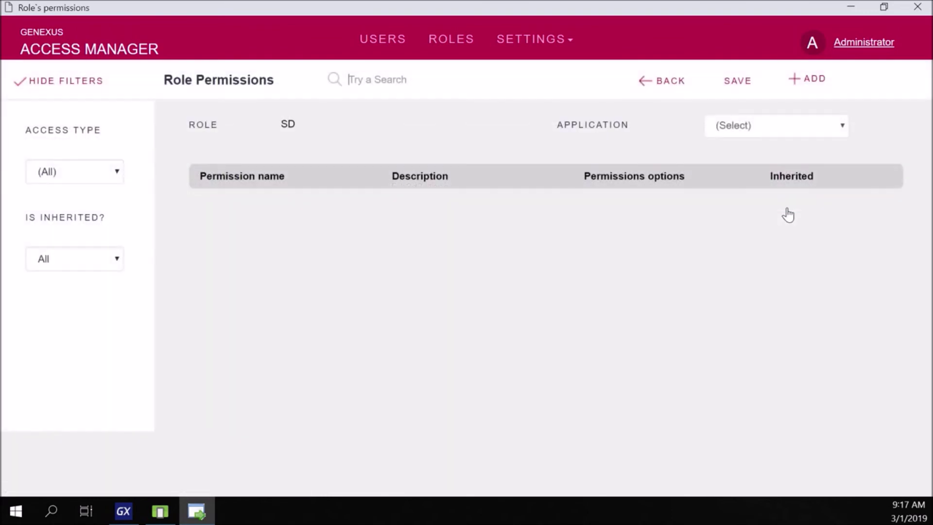
click(745, 126)
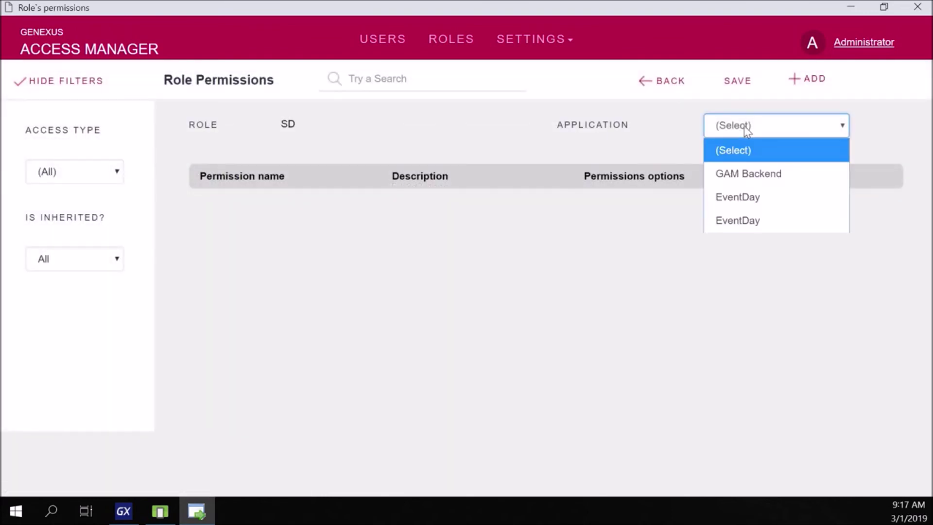
click(766, 202)
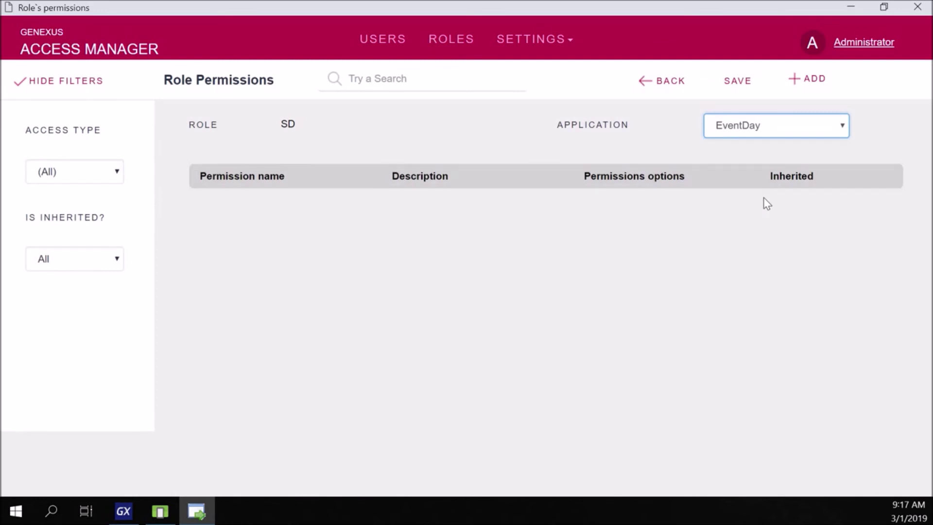
click(809, 79)
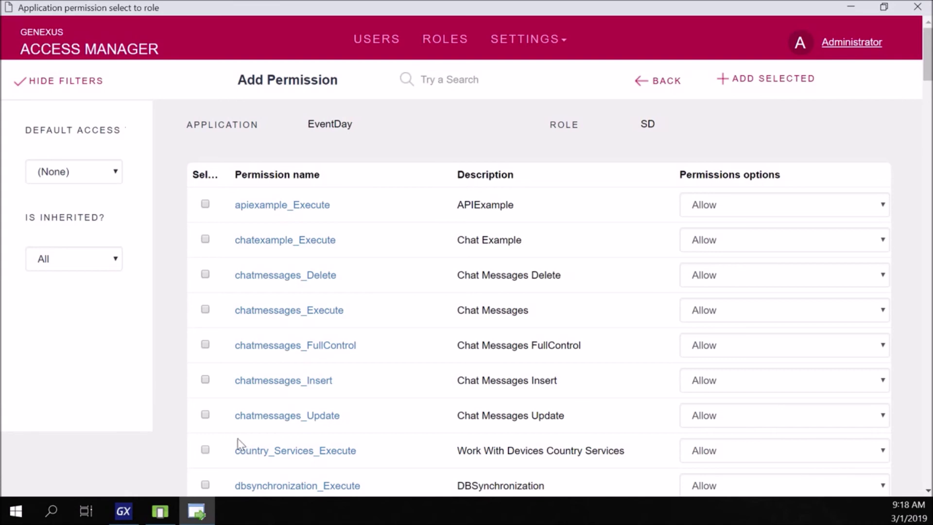
- Add the country_Services_Execute and restaurant_Services_Execute permissions to role SD
click(205, 450)
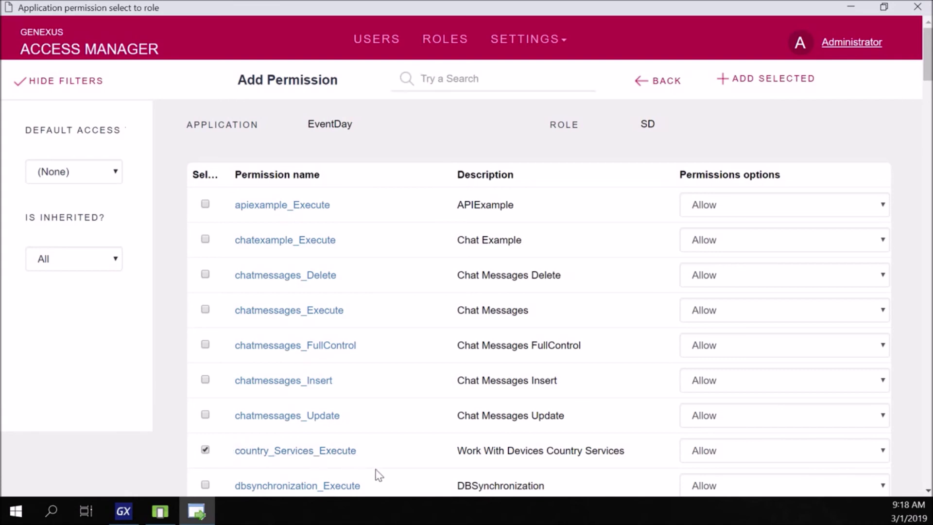
scroll(376, 445, down, 3)
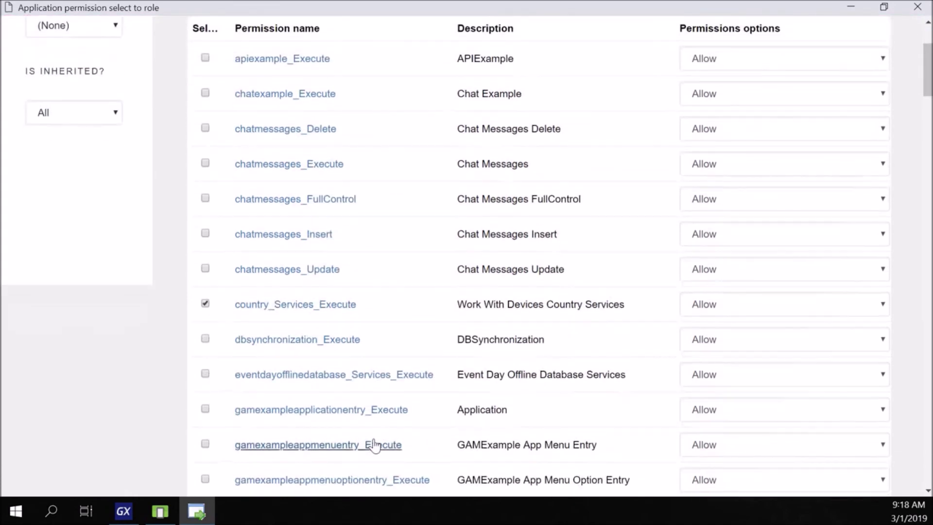
scroll(224, 437, down, 15)
click(204, 407)
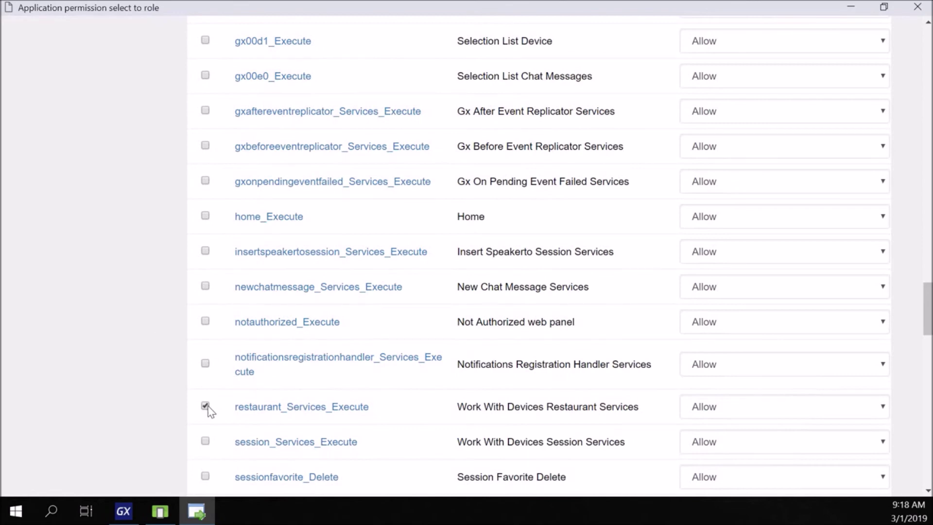
scroll(582, 354, up, 10)
scroll(584, 354, up, 15)
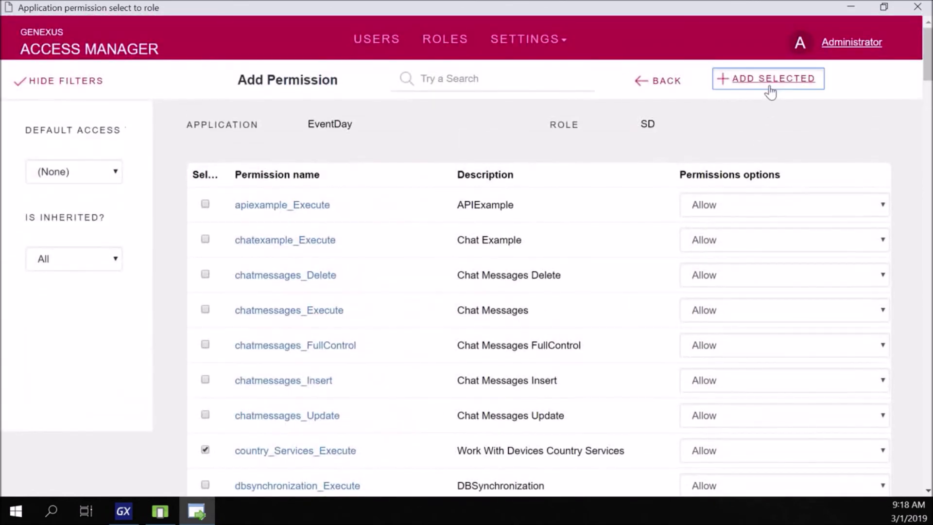
click(772, 91)
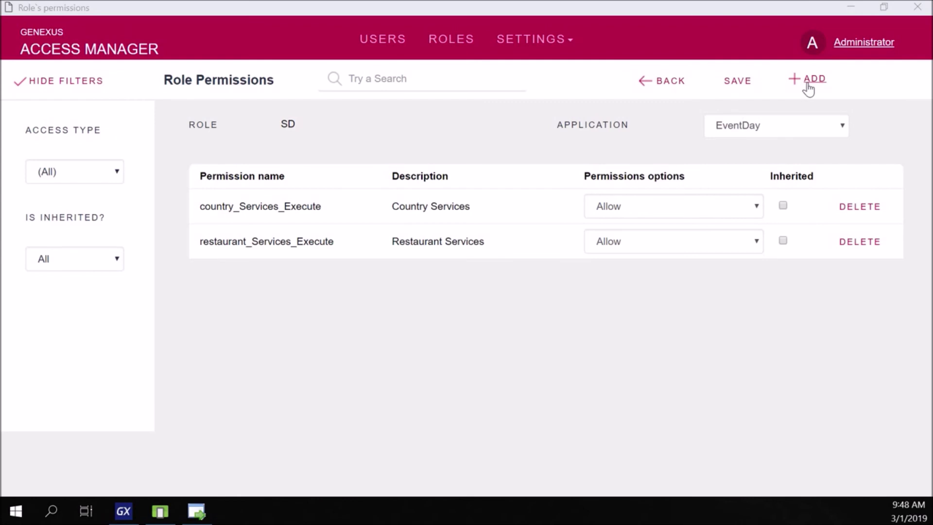
- Add country_Services_FullControl to role SD via a 'countr' search, save the role, and go to Users
click(807, 86)
text(countr)
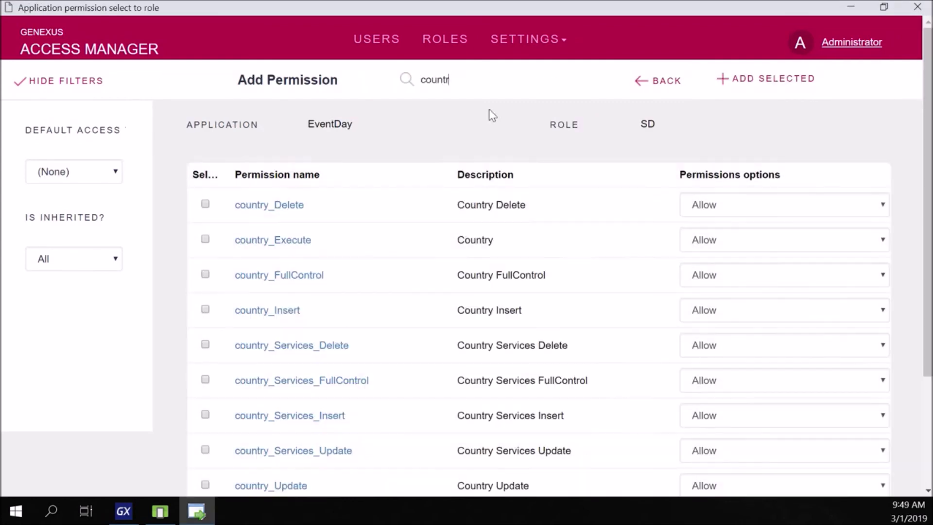
scroll(489, 115, down, 2)
click(204, 203)
click(204, 204)
scroll(281, 430, up, 2)
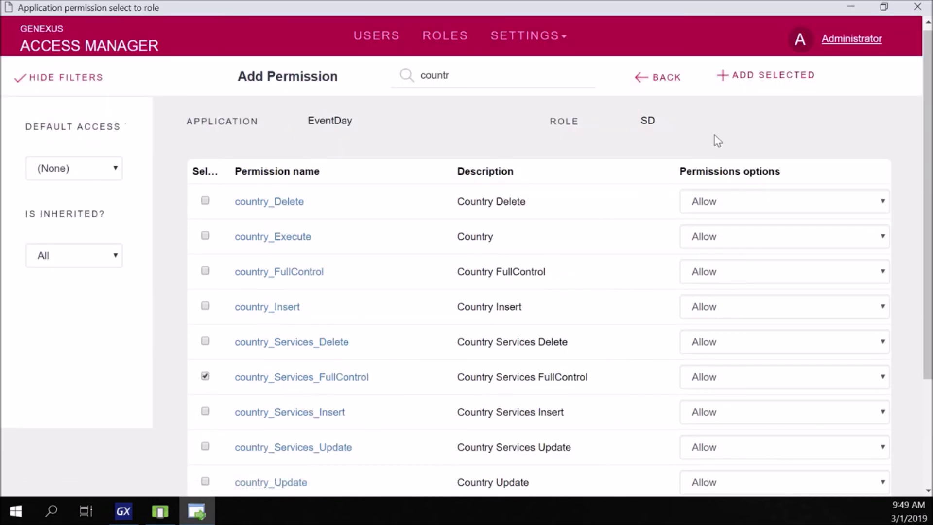
click(767, 80)
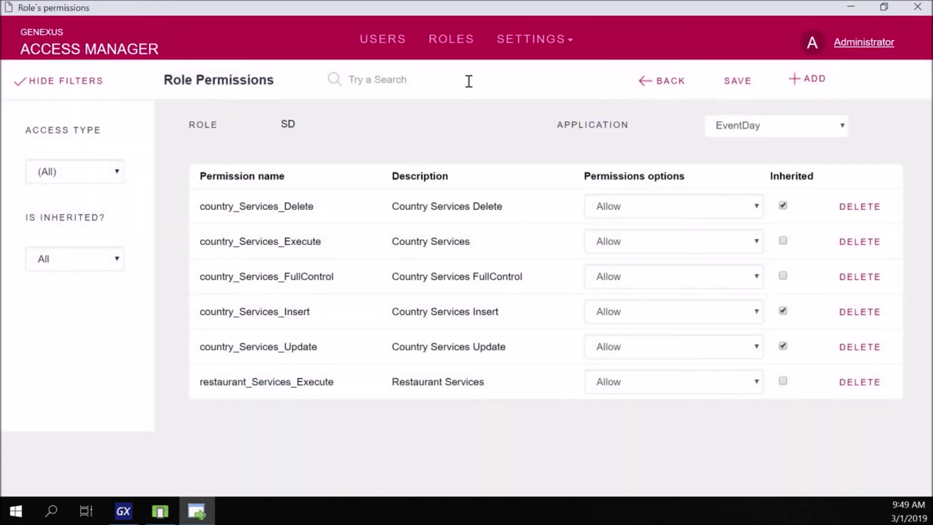
click(725, 84)
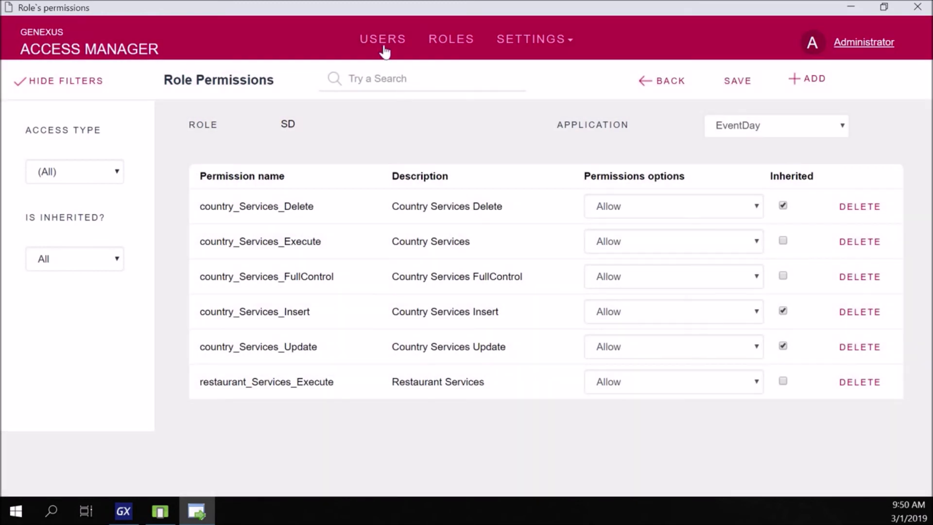
click(382, 42)
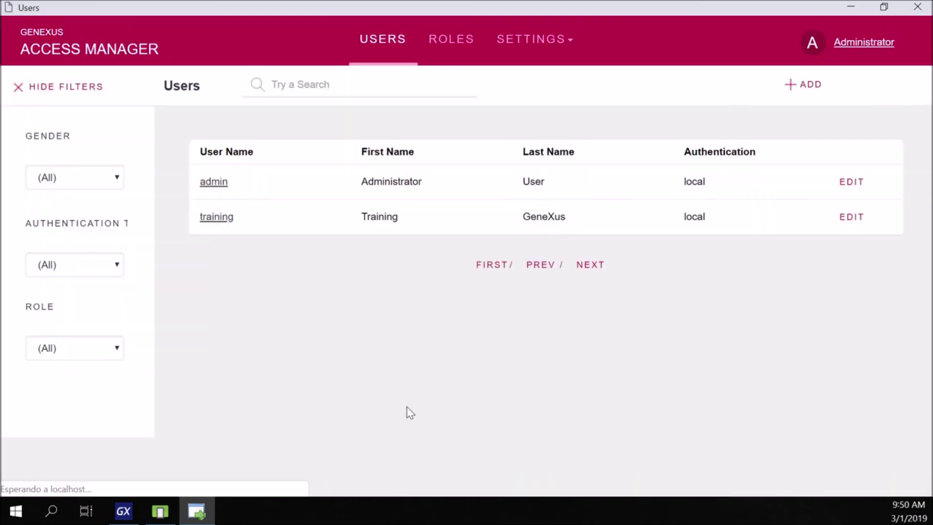
- Add the SD role to the training user in GAM and return to its roles list
click(216, 219)
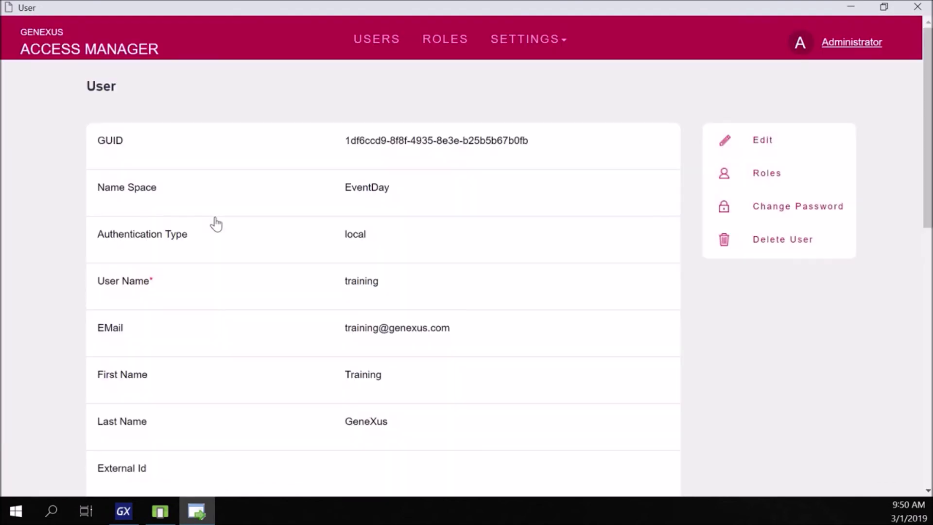
click(773, 180)
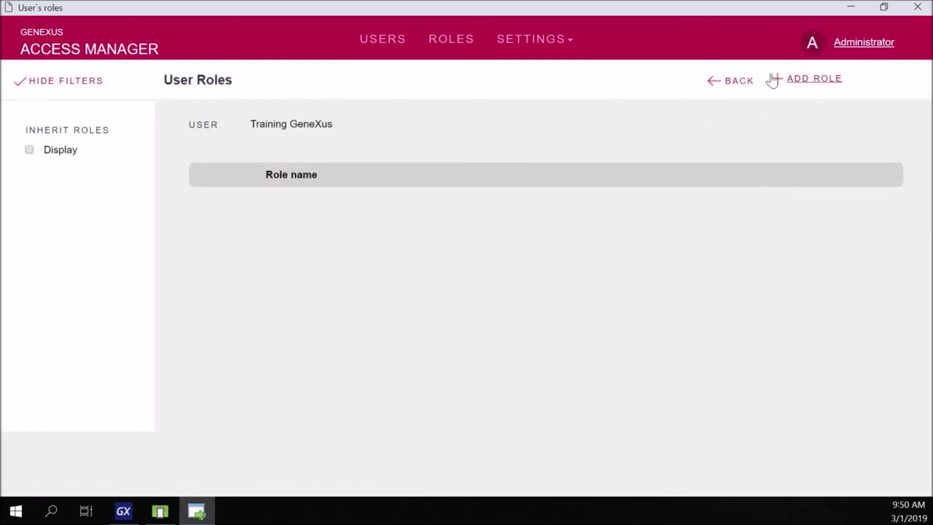
click(795, 84)
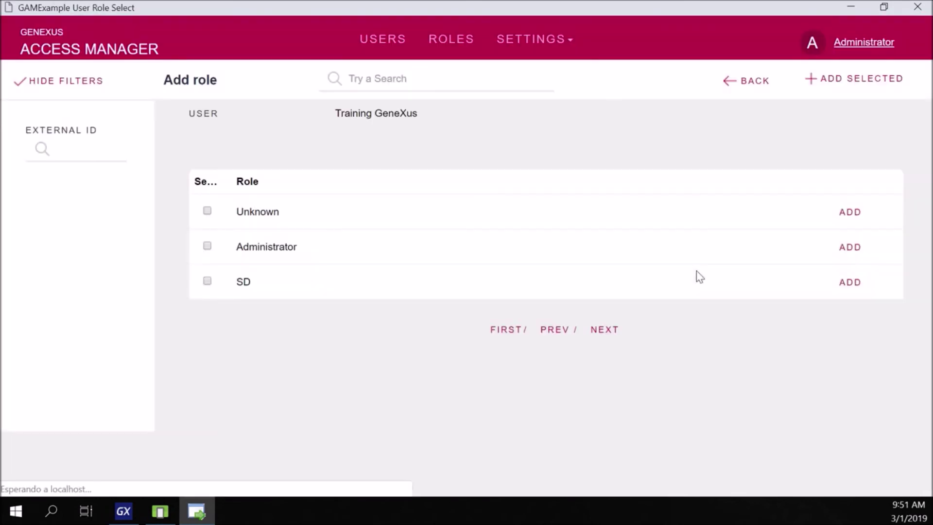
click(207, 282)
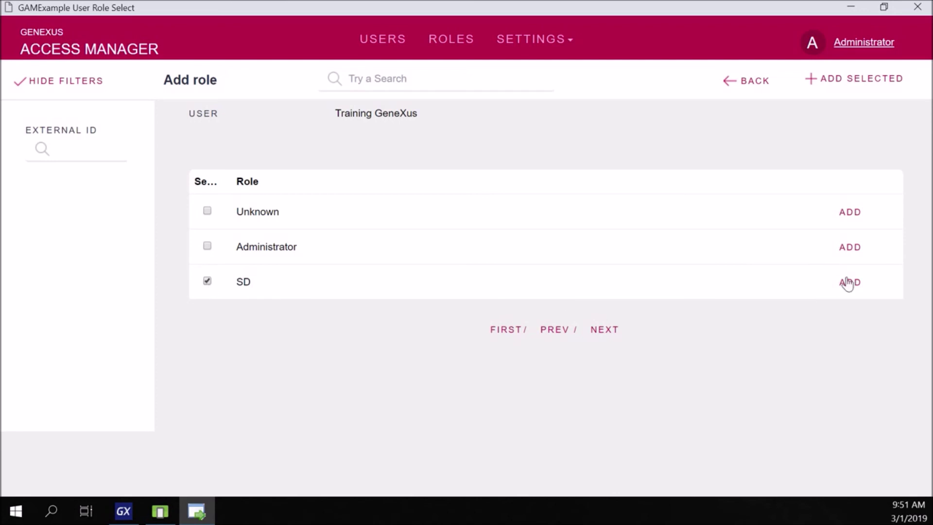
click(847, 80)
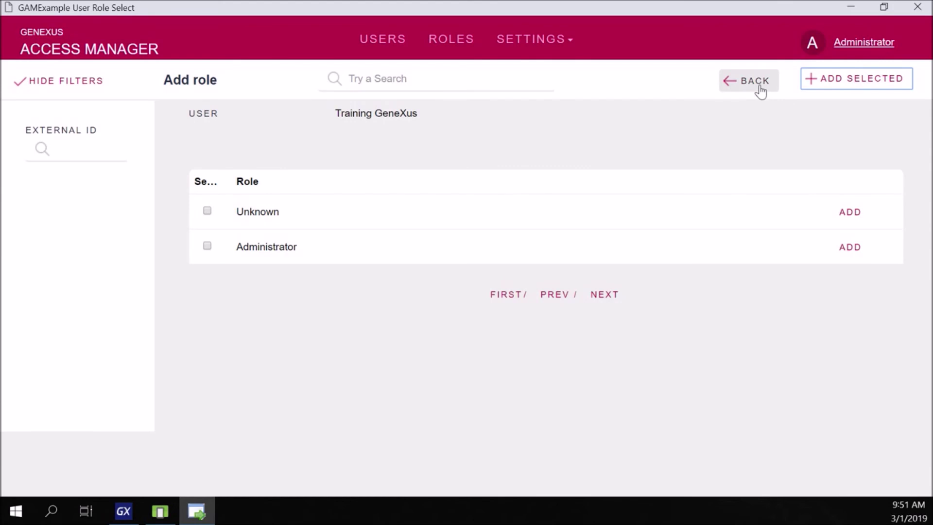
click(758, 83)
mouse_move(160, 511)
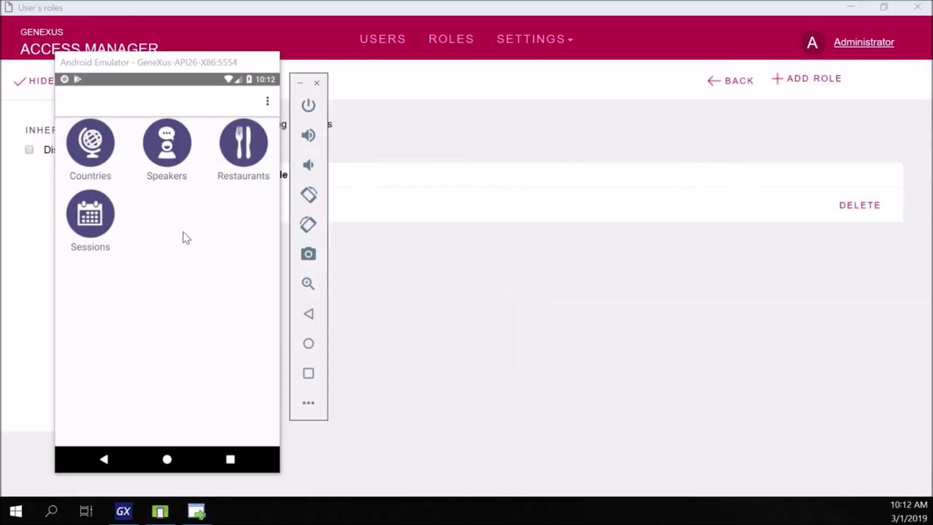
click(186, 238)
click(92, 149)
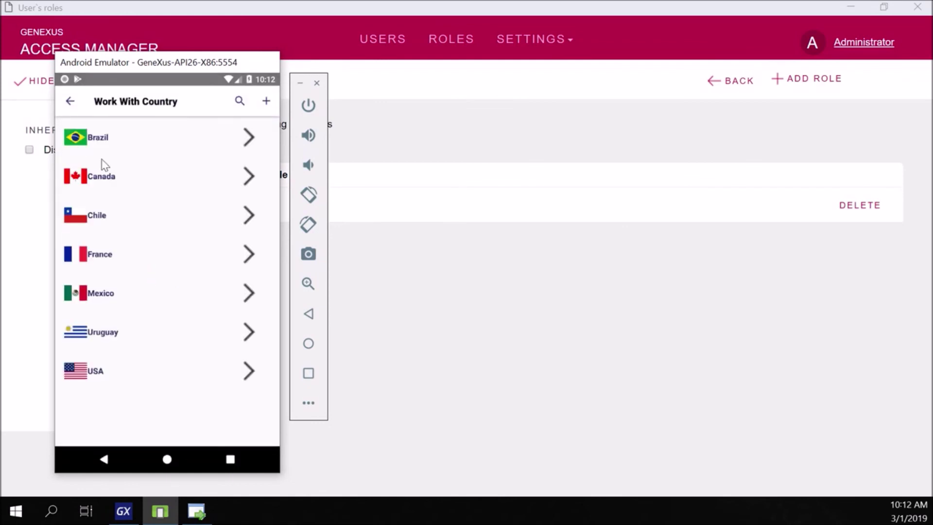
click(267, 101)
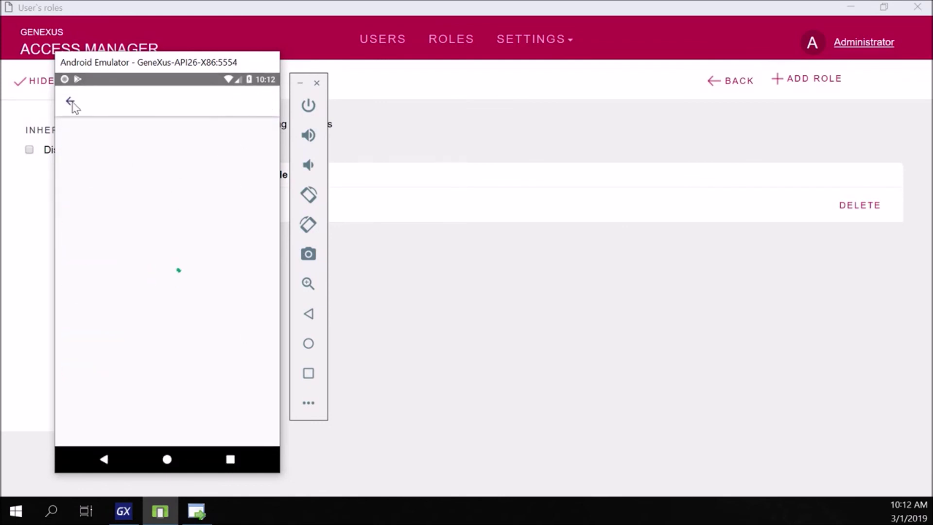
click(73, 104)
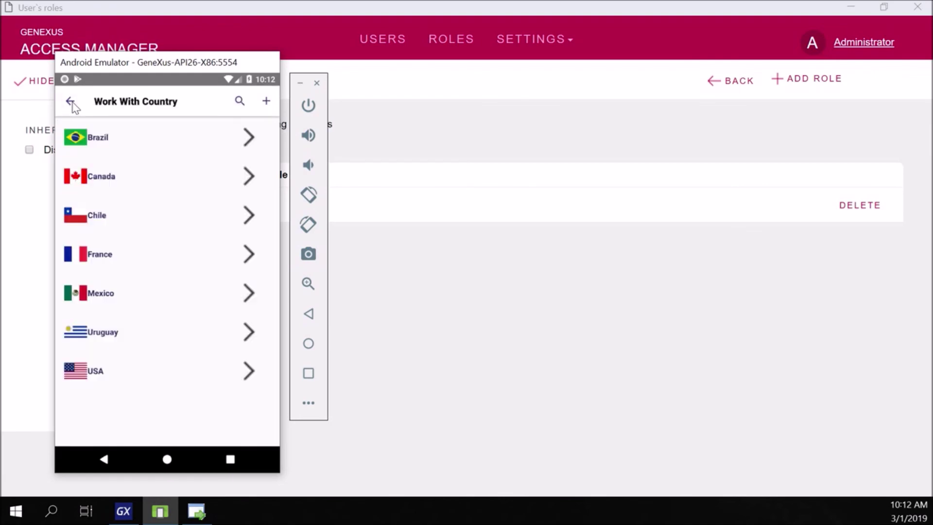
click(73, 104)
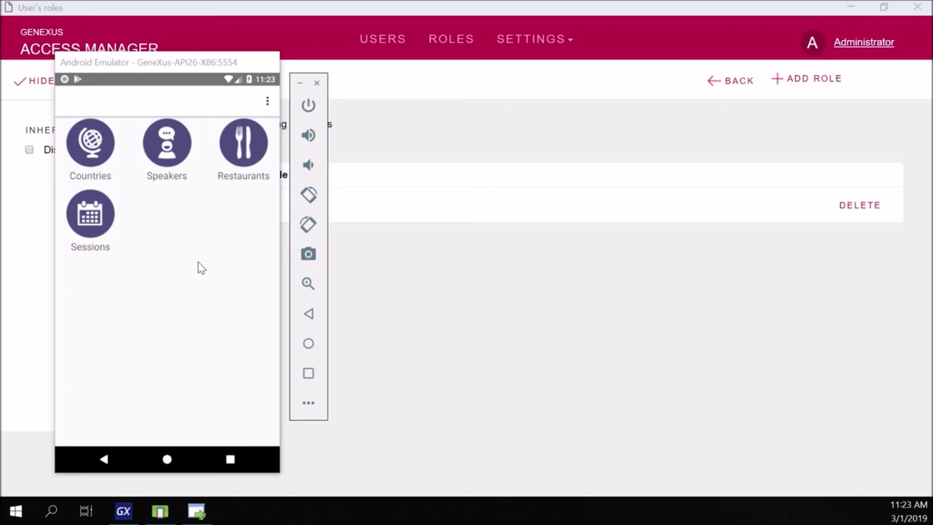
click(170, 165)
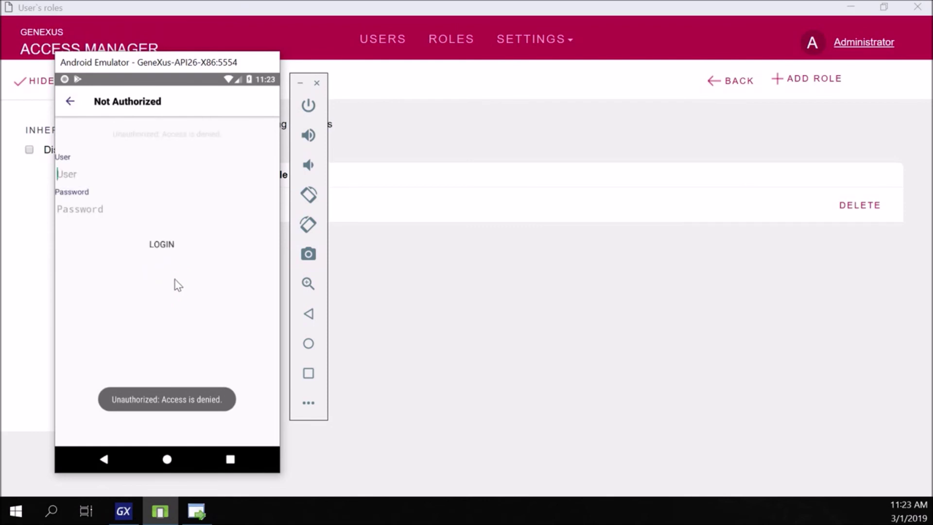
click(70, 101)
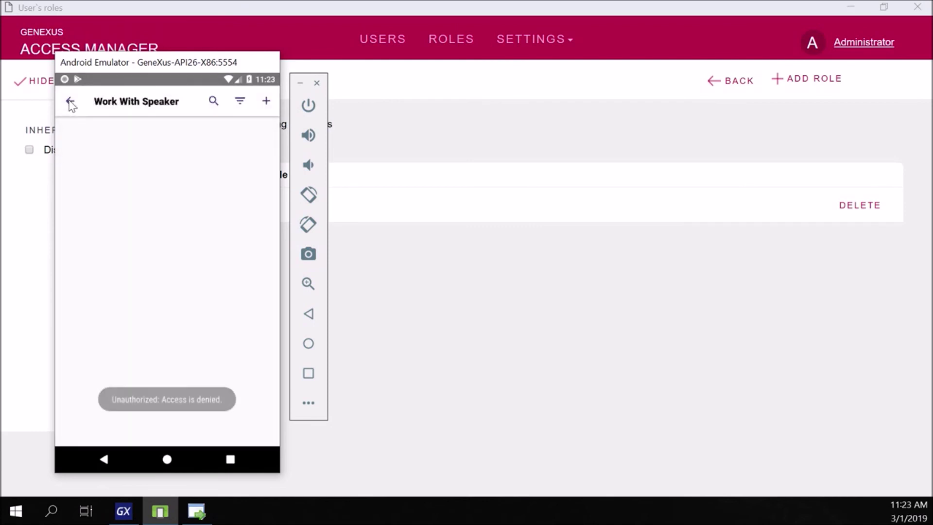
click(70, 101)
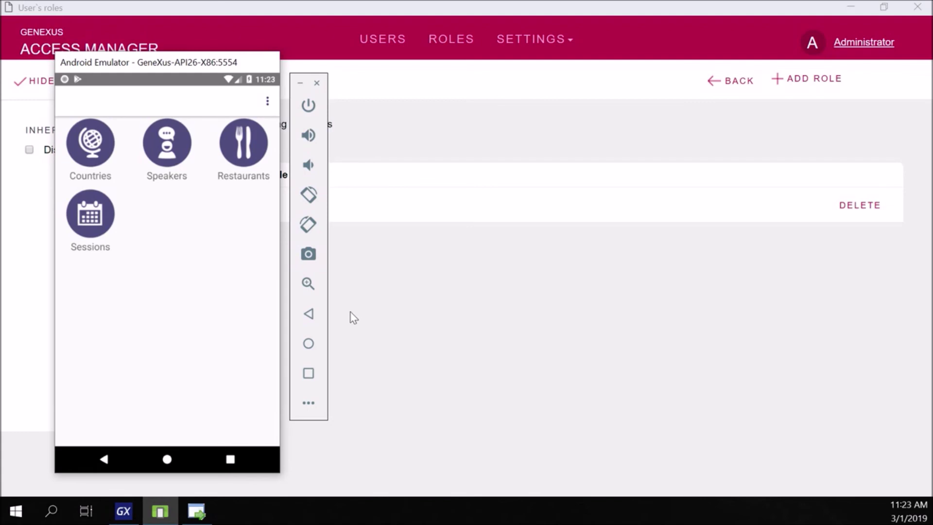
- Change WorkWithDevicesSpeaker's Integrated Security Level, under Transactions > Speaker, from Authorization to Authentication
click(129, 511)
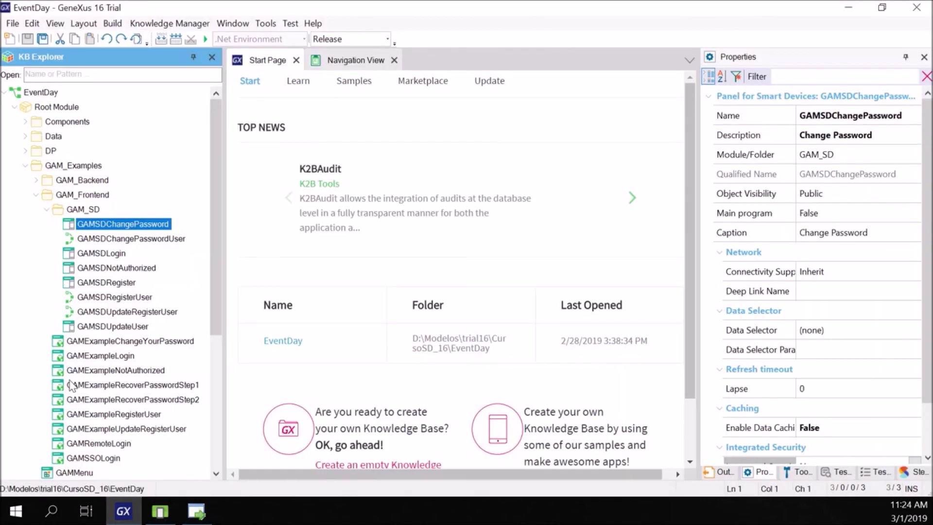
scroll(70, 403, down, 3)
double_click(70, 411)
scroll(58, 341, down, 4)
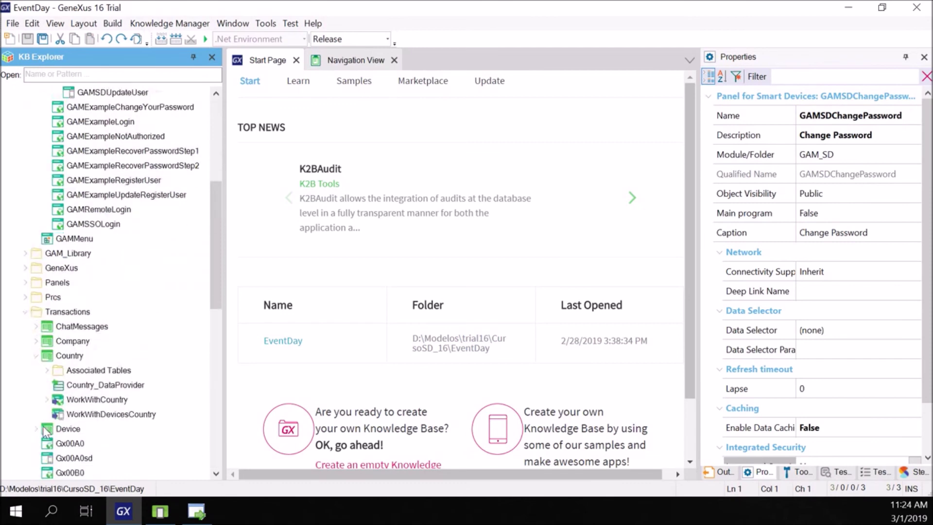
click(38, 298)
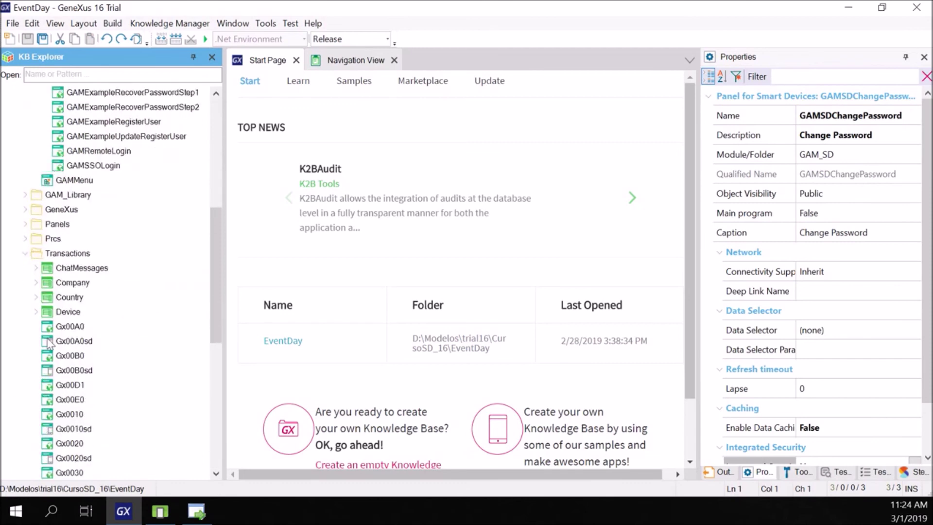
scroll(47, 419, down, 7)
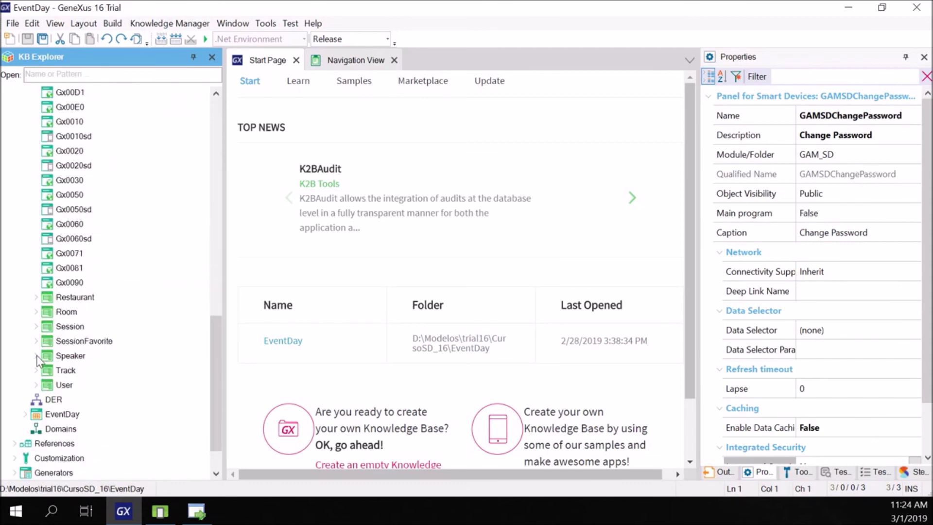
click(36, 356)
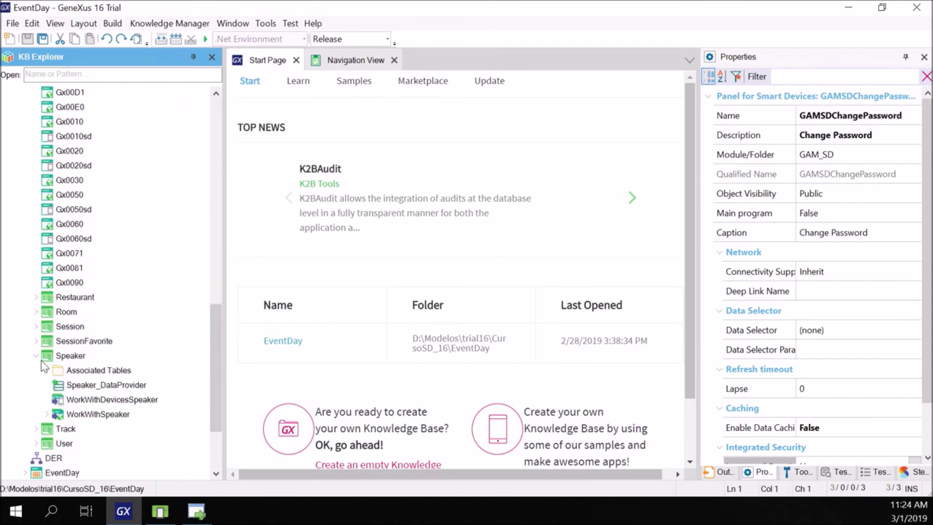
click(110, 400)
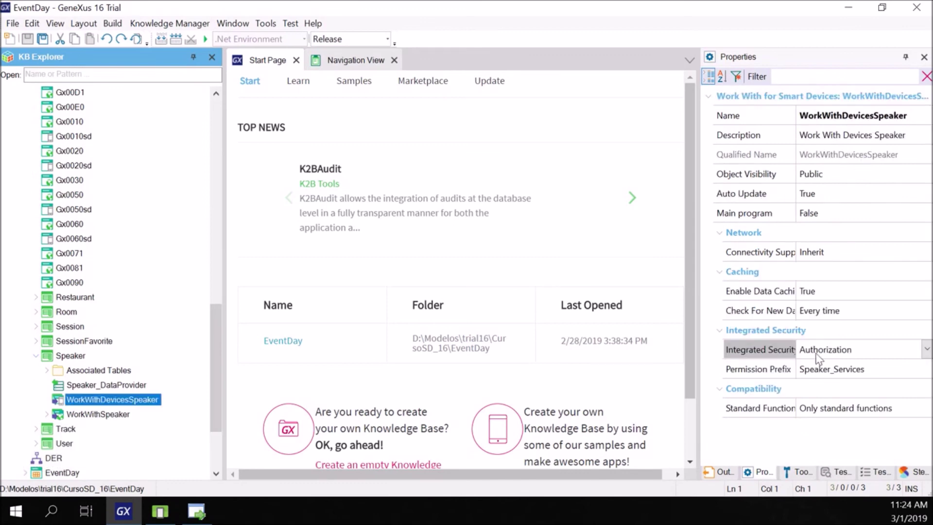
click(927, 350)
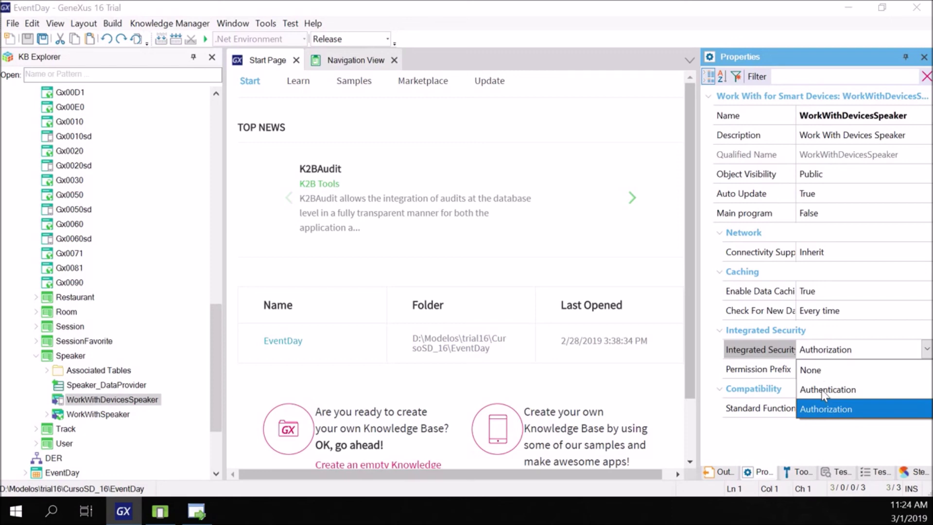
click(825, 390)
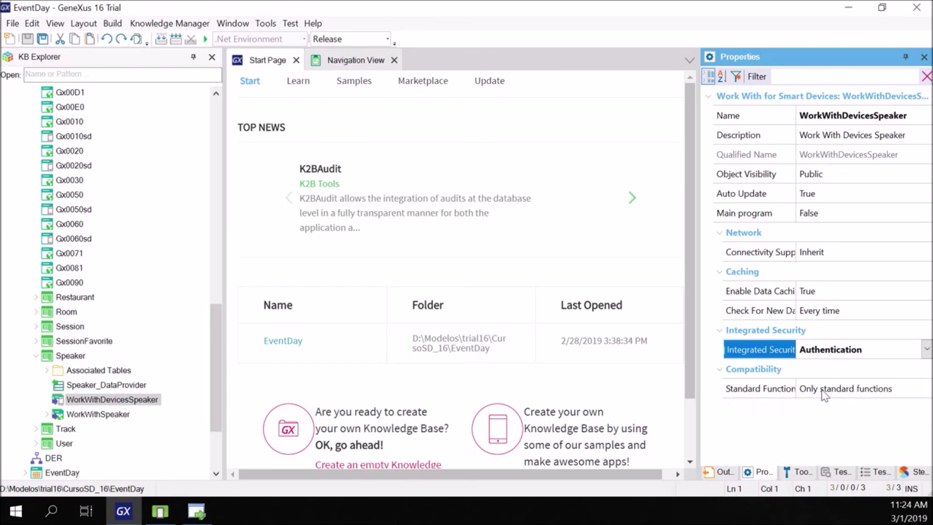
scroll(92, 372, down, 3)
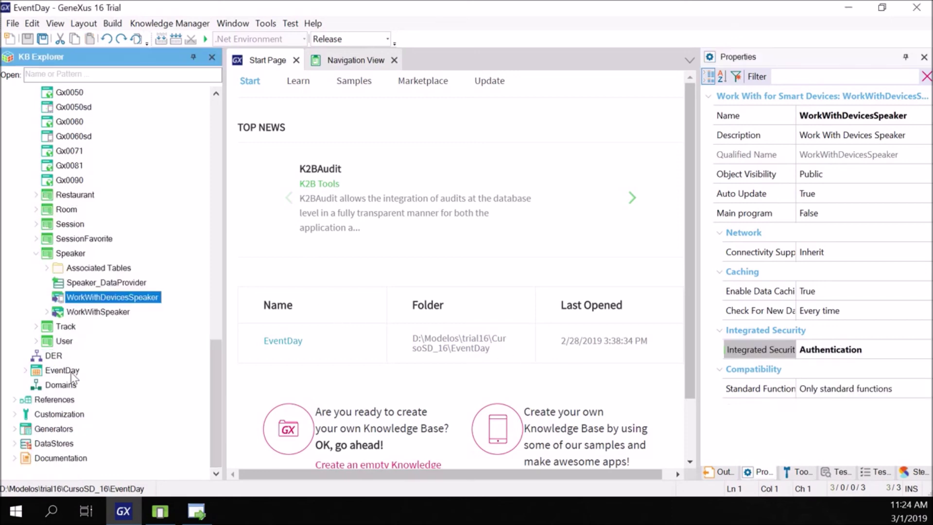
click(72, 373)
- Build and run EventDay, then open Speakers in the emulator app to retest access
right_click(72, 374)
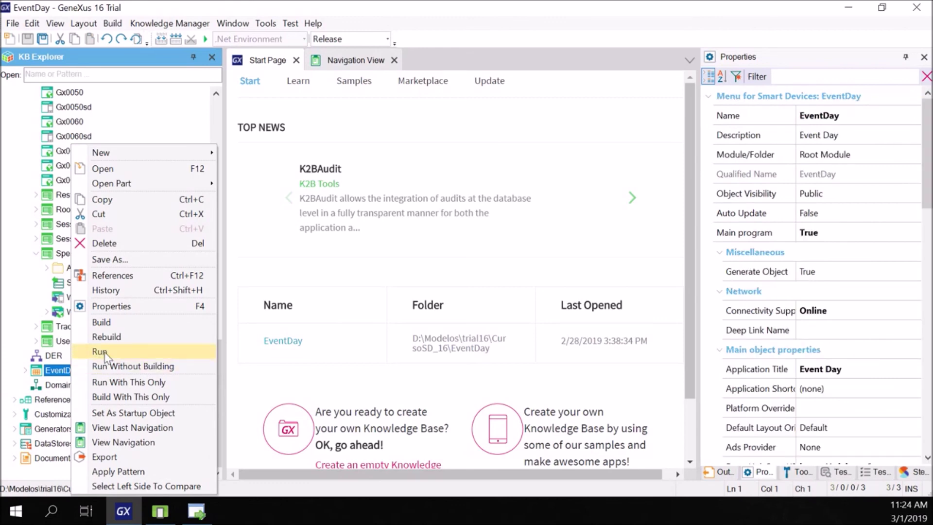
click(104, 353)
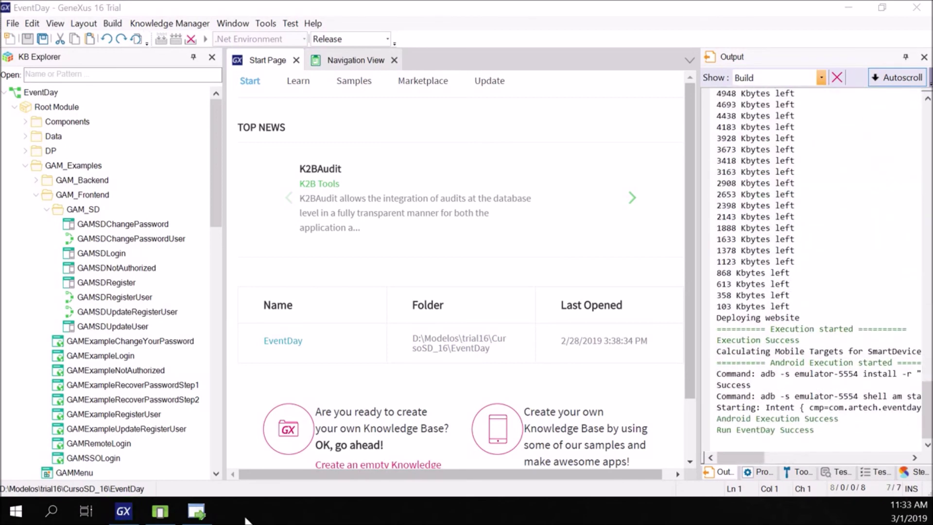
click(159, 517)
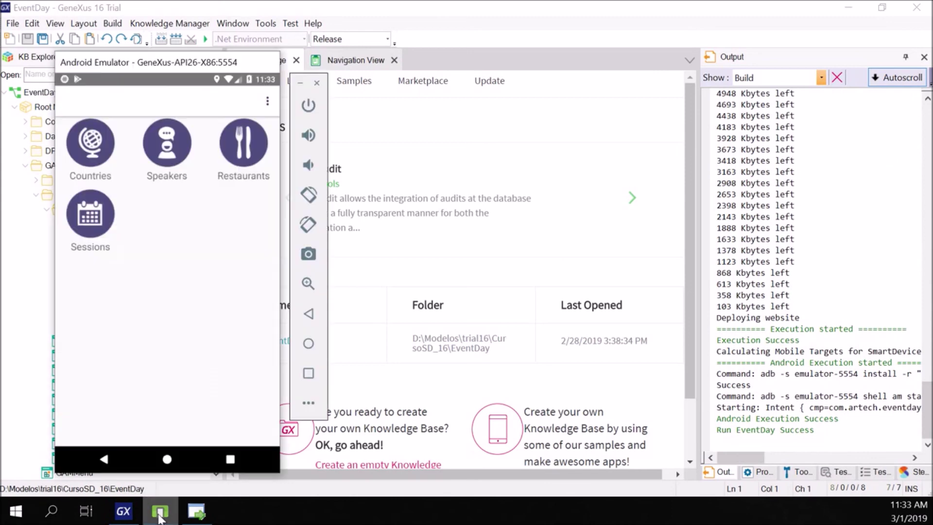
click(165, 170)
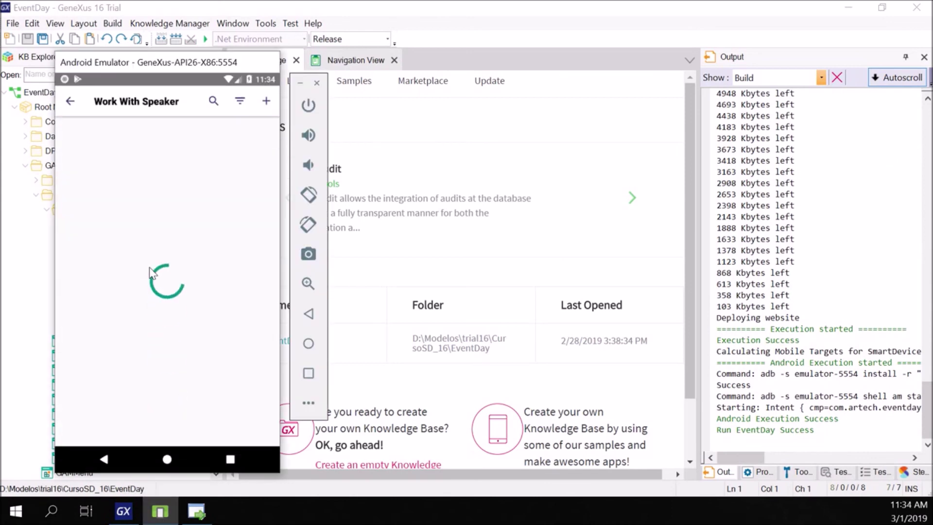